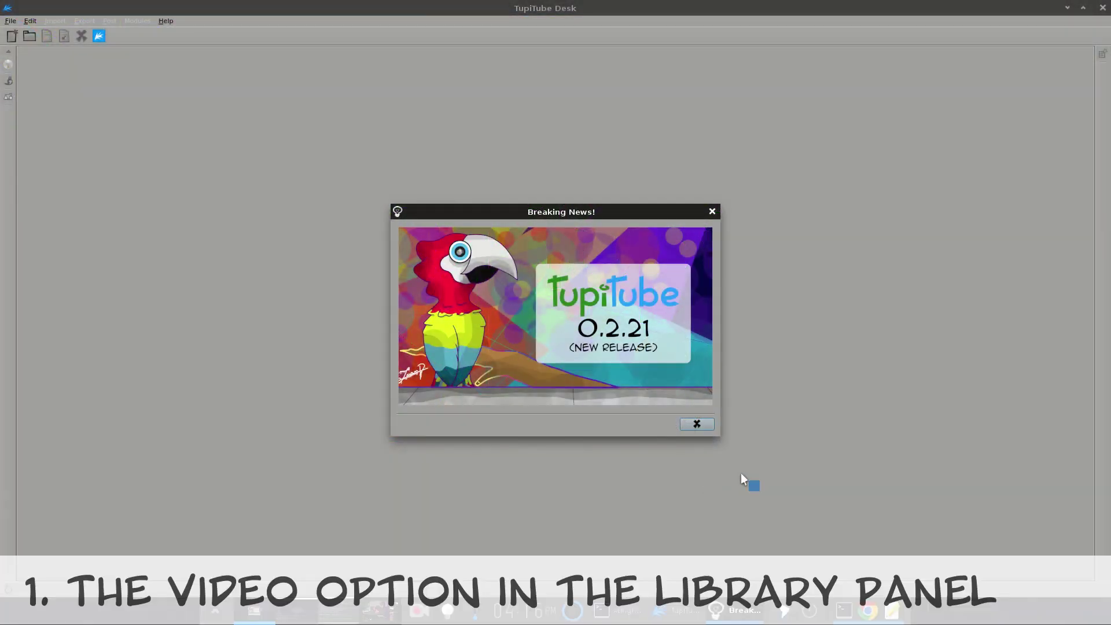
# Dismiss the release news window and create a new project.
pyautogui.click(697, 425)
pyautogui.click(12, 36)
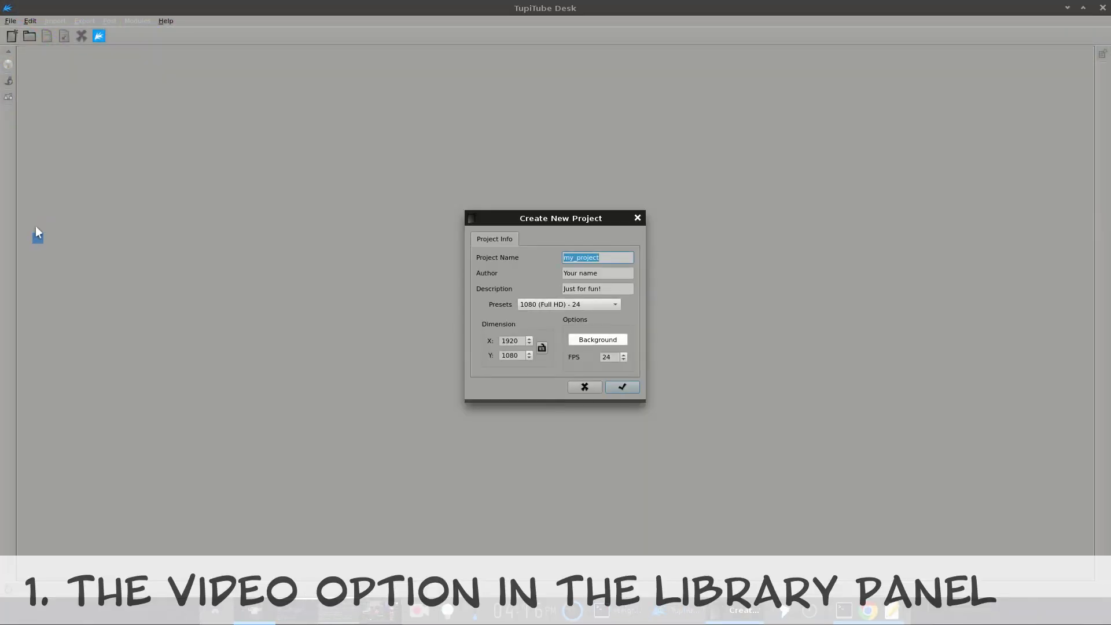
pyautogui.click(622, 387)
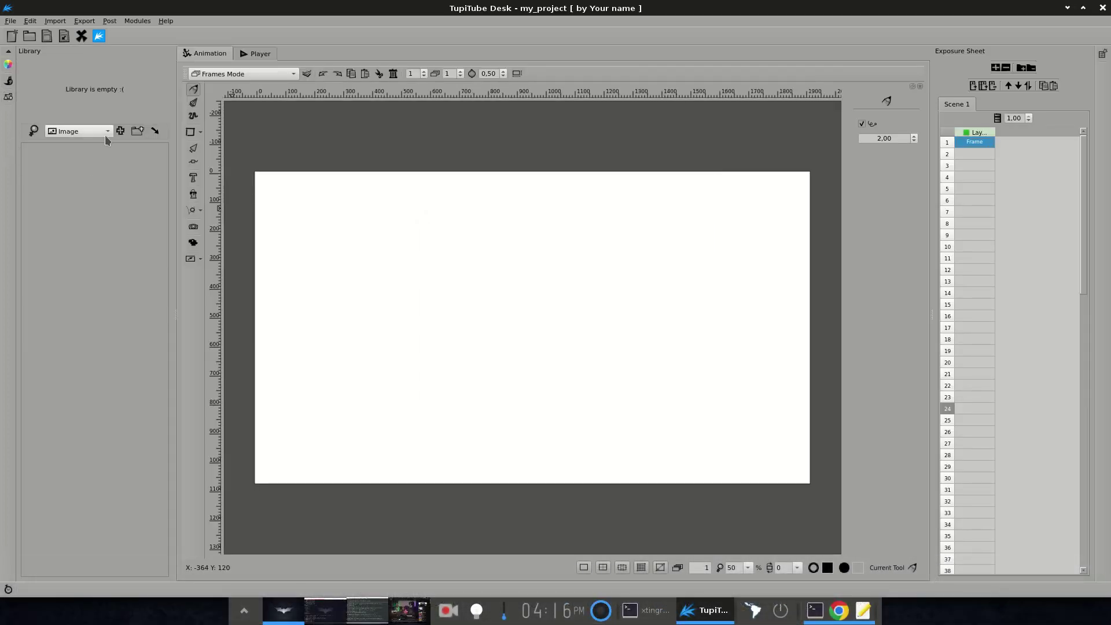
# Import titans.mp4 as a Video File, resizing the project to the 720x406 video size.
pyautogui.click(106, 134)
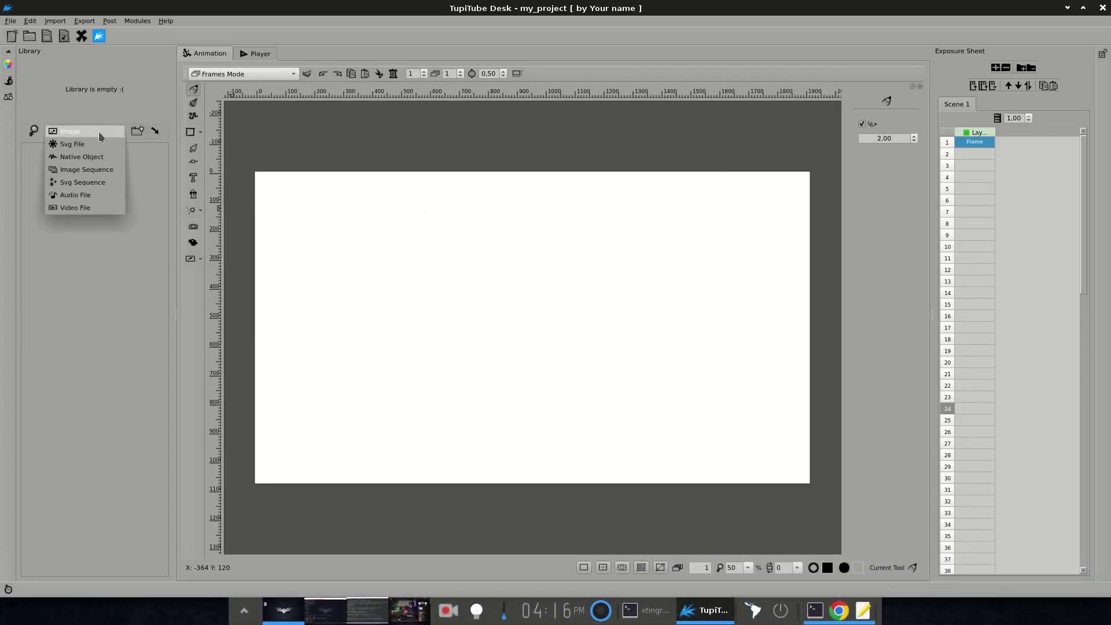
pyautogui.click(114, 210)
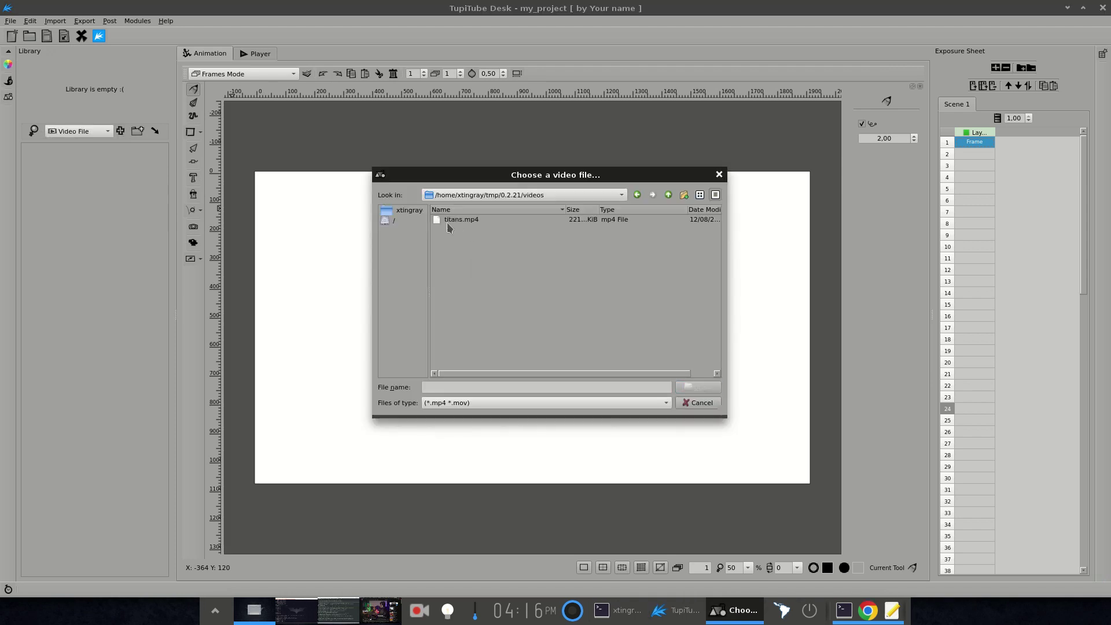
pyautogui.click(466, 220)
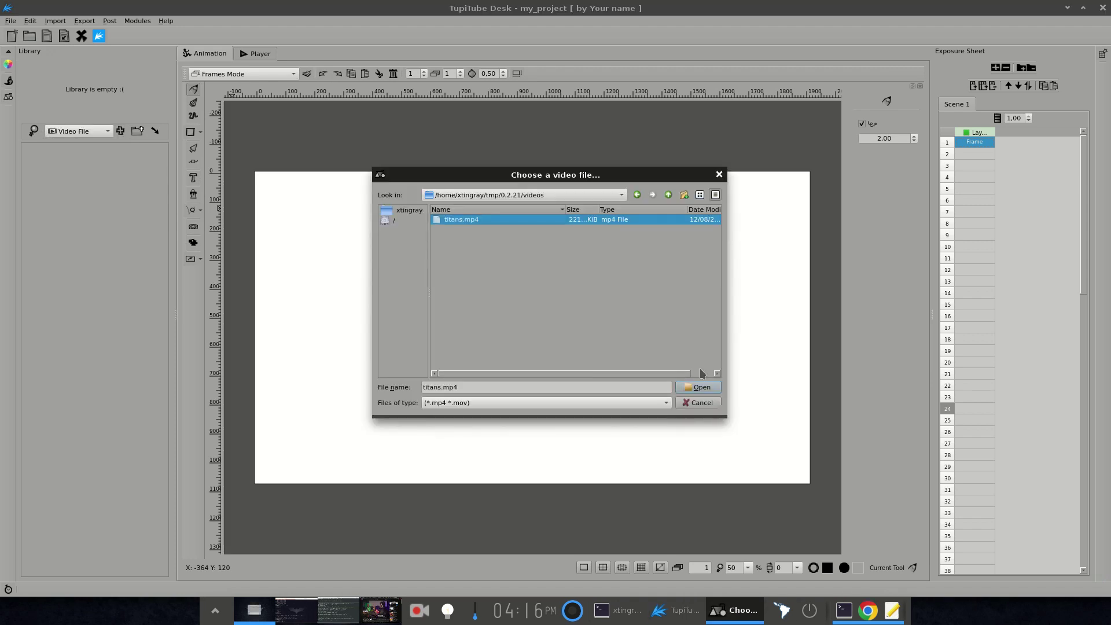
pyautogui.click(702, 387)
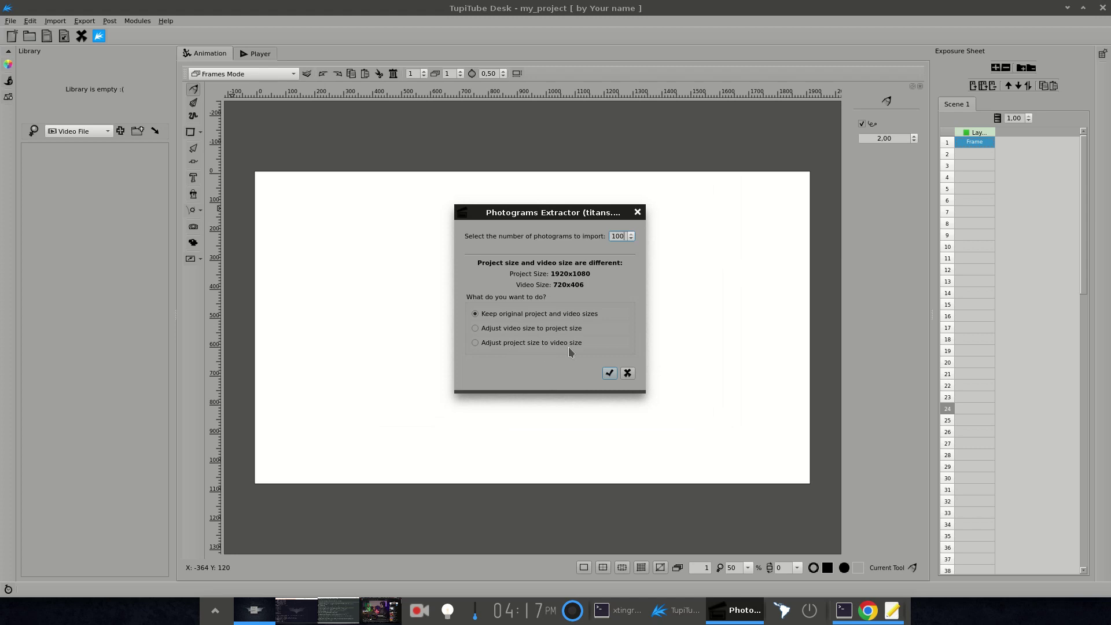
pyautogui.click(501, 344)
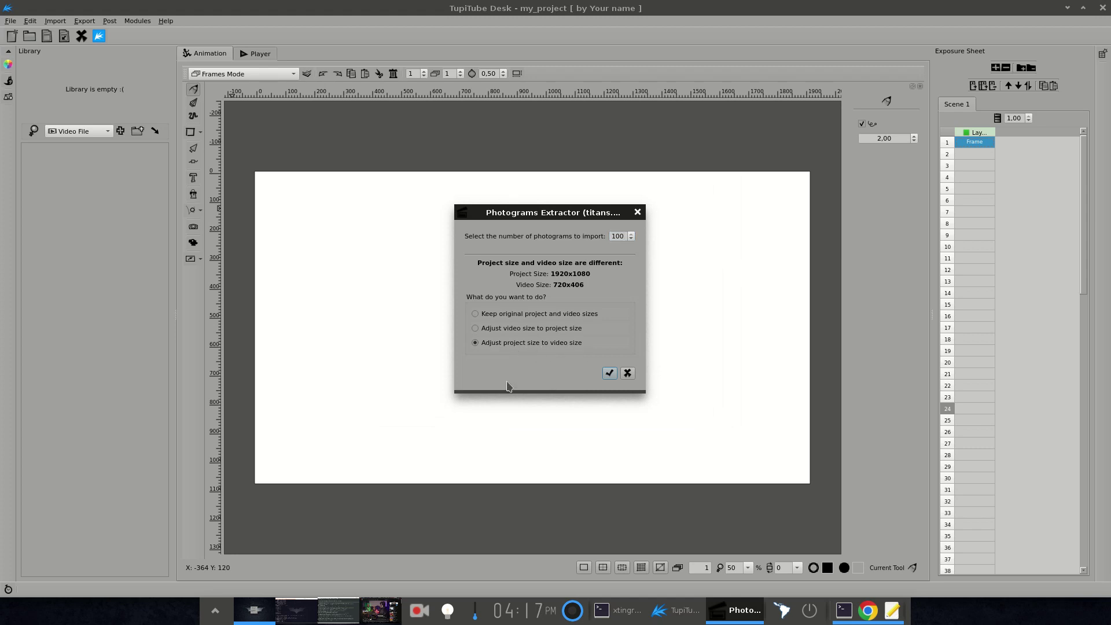
# Extract titans.mp4 into frames and step through the imported video frames.
pyautogui.click(614, 375)
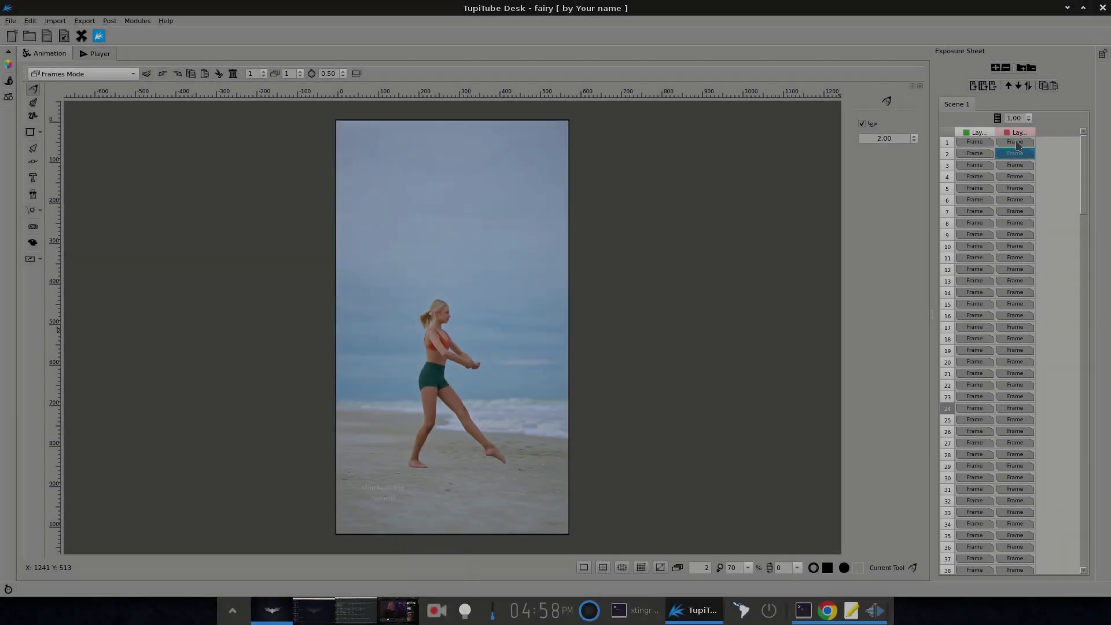
pyautogui.press('Down')
pyautogui.press('Down')
pyautogui.press('Down')
pyautogui.press('Down')
pyautogui.press('Down')
pyautogui.press('Down')
pyautogui.press('Down')
pyautogui.press('Down')
pyautogui.press('Down')
pyautogui.press('Down')
pyautogui.press('Down')
pyautogui.press('Down')
pyautogui.press('Down')
pyautogui.press('Down')
pyautogui.press('Down')
pyautogui.press('Down')
pyautogui.press('Down')
pyautogui.press('Down')
pyautogui.press('Down')
pyautogui.press('Down')
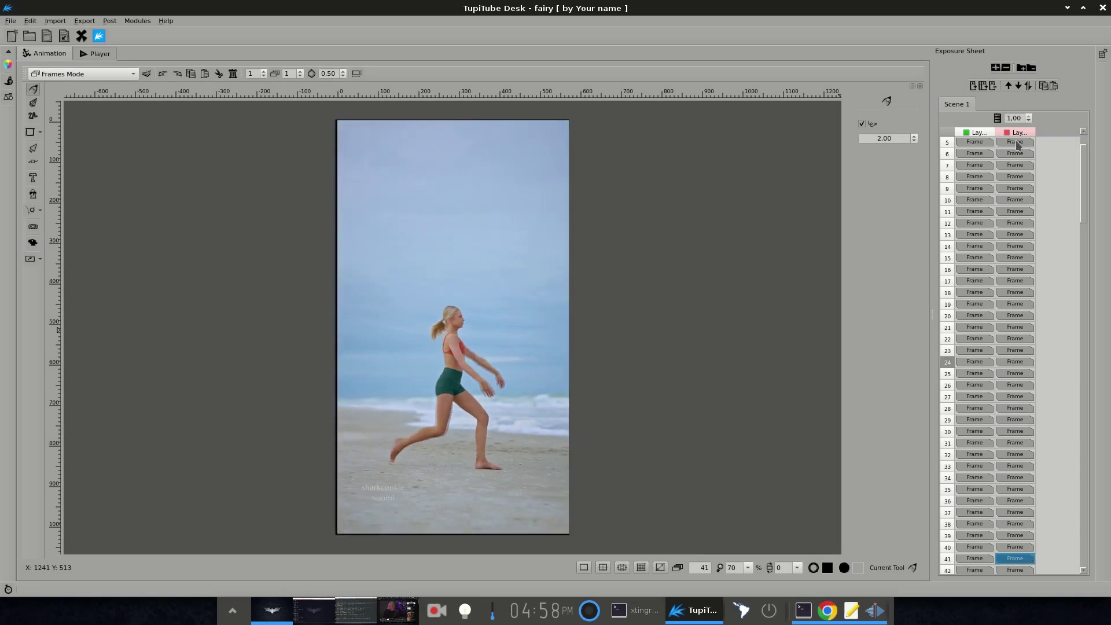
pyautogui.press('Down')
pyautogui.press('Down')
pyautogui.press('Down')
pyautogui.press('Down')
pyautogui.press('Down')
pyautogui.press('Down')
pyautogui.press('Down')
pyautogui.press('Down')
pyautogui.press('Down')
pyautogui.press('Down')
pyautogui.press('Down')
pyautogui.press('Down')
pyautogui.press('Down')
pyautogui.press('Down')
pyautogui.press('Down')
pyautogui.press('Down')
pyautogui.press('Down')
pyautogui.press('Down')
pyautogui.press('Down')
pyautogui.press('Down')
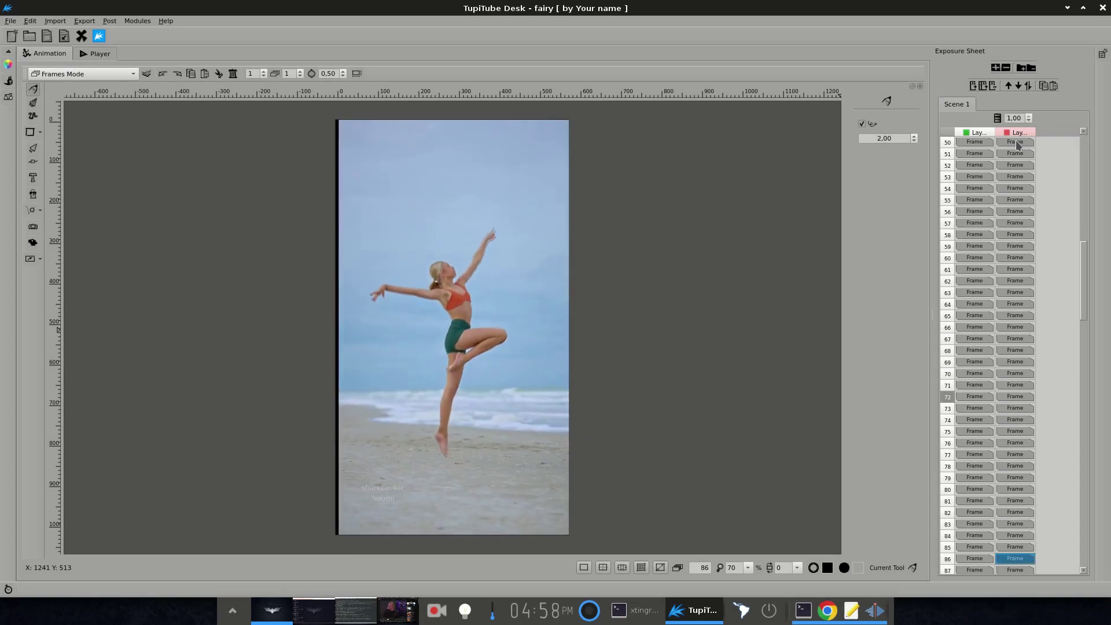
# From frame 1 of the wings layer, step through the yellow wings animation to frame 91.
pyautogui.click(1010, 143)
pyautogui.press('Down')
pyautogui.press('Down')
pyautogui.press('Down')
pyautogui.press('Down')
pyautogui.press('Down')
pyautogui.press('Down')
pyautogui.press('Down')
pyautogui.press('Down')
pyautogui.press('Down')
pyautogui.press('Down')
pyautogui.press('Down')
pyautogui.press('Down')
pyautogui.press('Down')
pyautogui.press('Down')
pyautogui.press('Down')
pyautogui.press('Down')
pyautogui.press('Down')
pyautogui.press('Down')
pyautogui.press('Down')
pyautogui.press('Down')
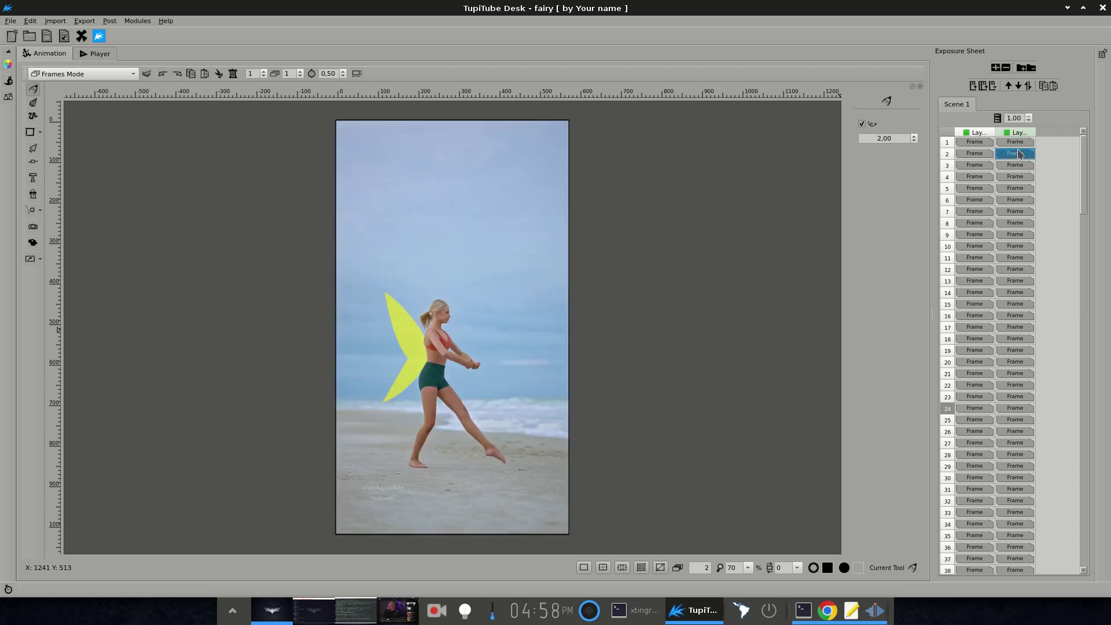
pyautogui.press('Down')
pyautogui.press('Down')
pyautogui.press('Down')
pyautogui.press('Down')
pyautogui.press('Down')
pyautogui.press('Down')
pyautogui.press('Down')
pyautogui.press('Down')
pyautogui.press('Down')
pyautogui.press('Down')
pyautogui.press('Down')
pyautogui.press('Down')
pyautogui.press('Down')
pyautogui.press('Down')
pyautogui.press('Down')
pyautogui.press('Down')
pyautogui.press('Down')
pyautogui.press('Down')
pyautogui.press('Down')
pyautogui.press('Down')
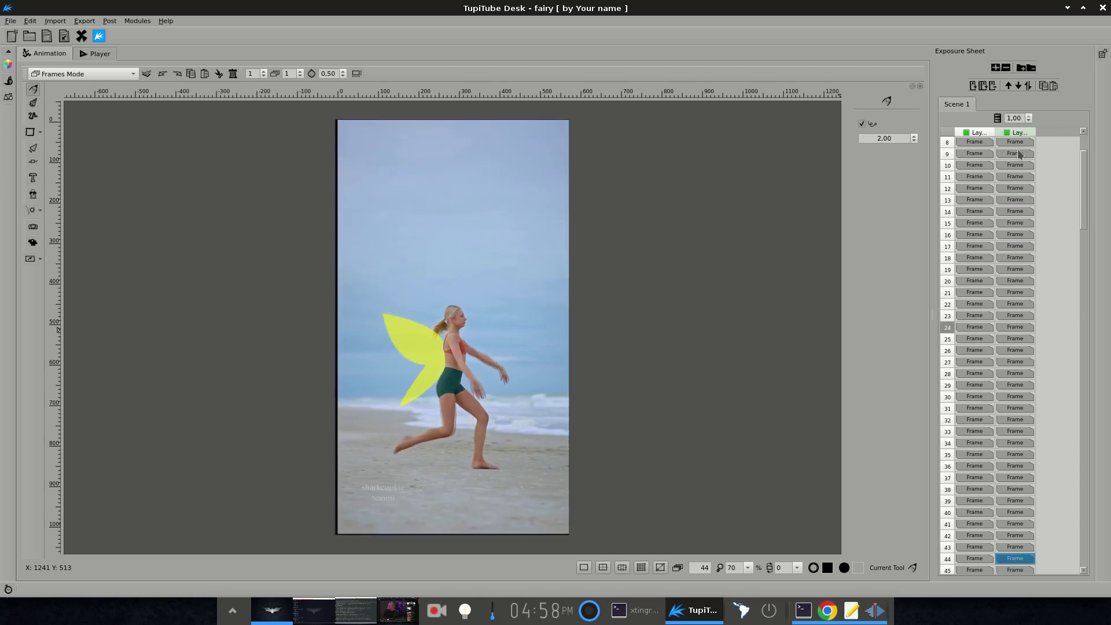
pyautogui.press('Down')
pyautogui.press('Down')
pyautogui.press('Down')
pyautogui.press('Down')
pyautogui.press('Down')
pyautogui.press('Down')
pyautogui.press('Down')
pyautogui.press('Down')
pyautogui.press('Down')
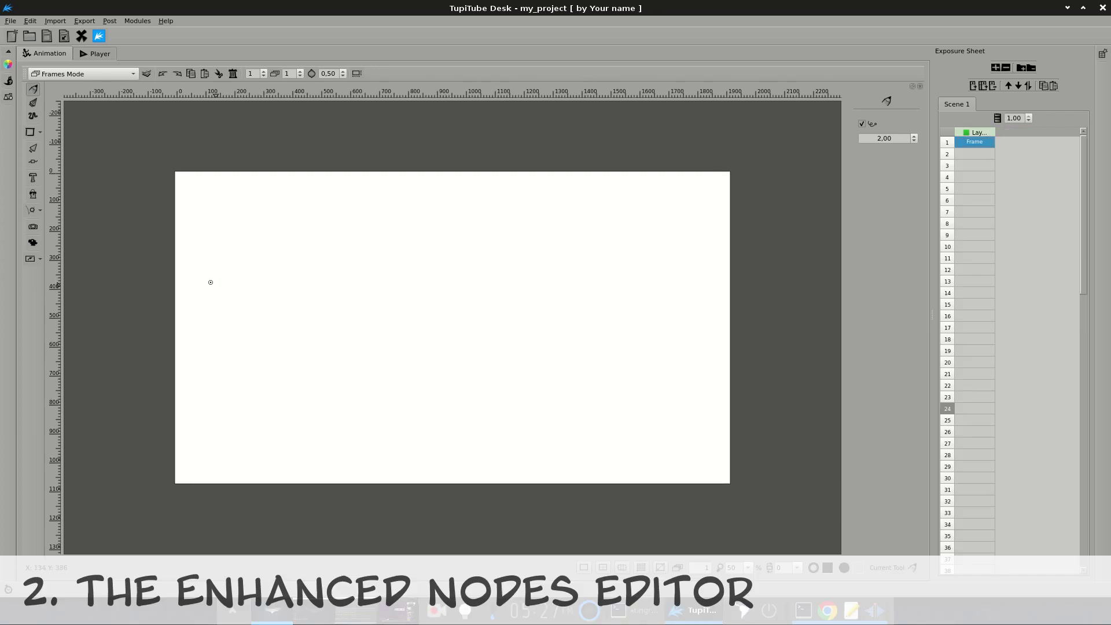
# Draw a pencil scribble, an ink S-curve and a polyline M wave on the canvas.
pyautogui.moveTo(201, 285)
pyautogui.mouseDown()
pyautogui.moveTo(232, 249)
pyautogui.moveTo(303, 220)
pyautogui.moveTo(331, 191)
pyautogui.mouseUp()
pyautogui.press('k')
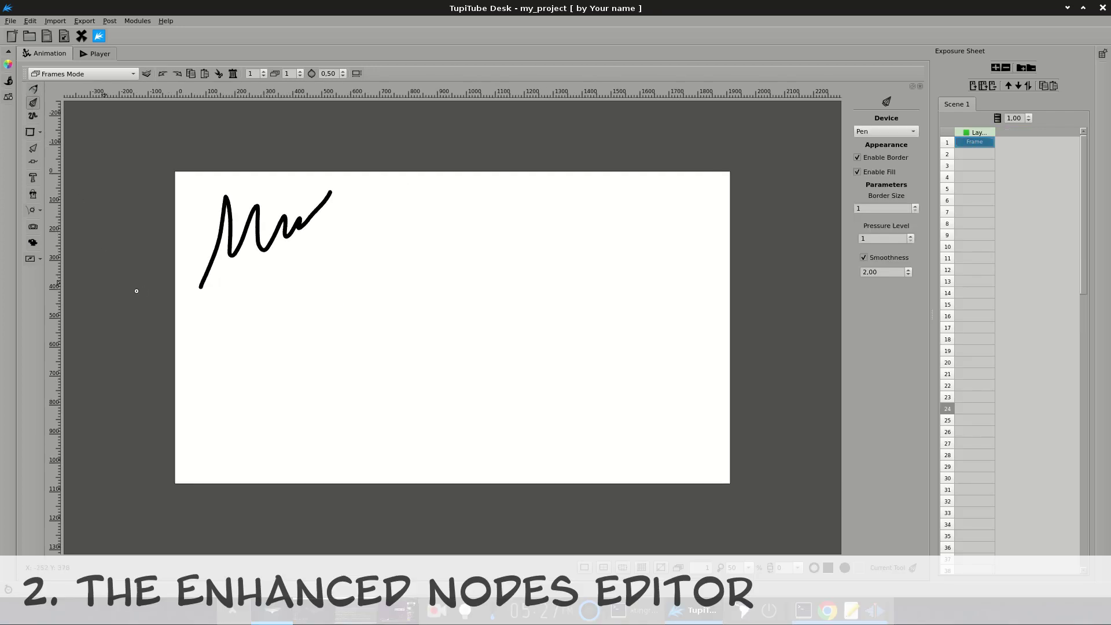
pyautogui.moveTo(305, 370); pyautogui.dragTo(527, 210)
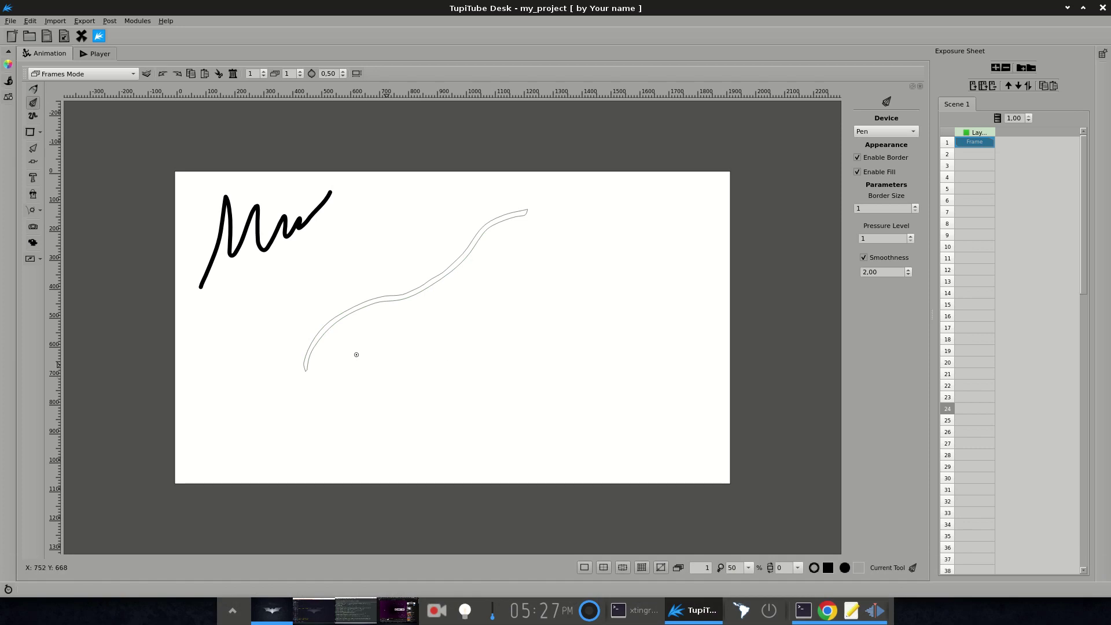
pyautogui.press('s')
pyautogui.click(429, 446)
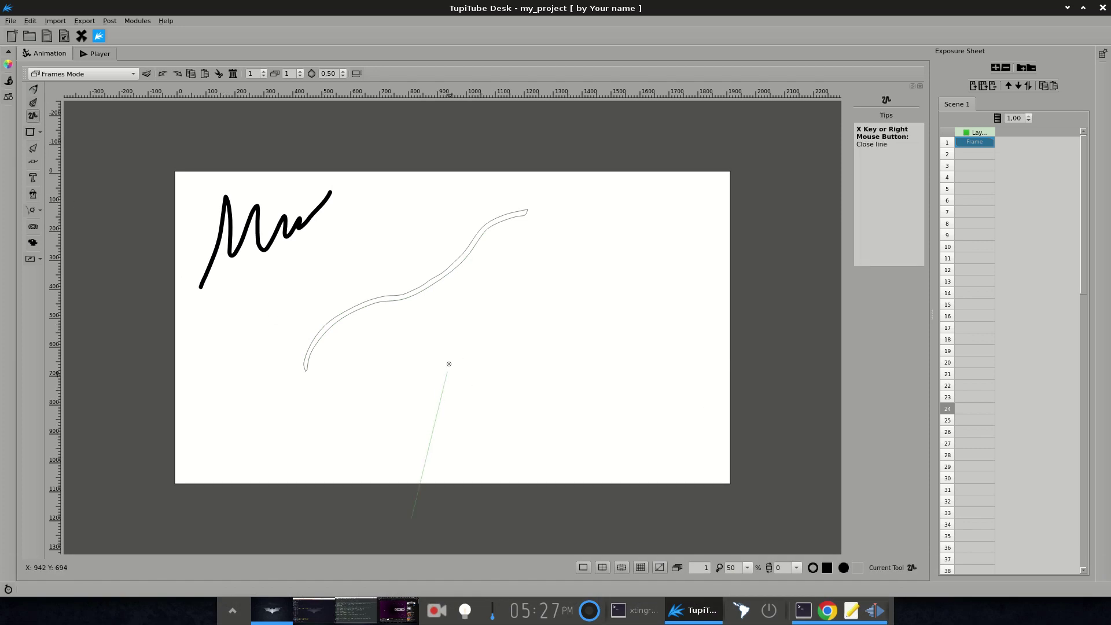
pyautogui.moveTo(472, 368)
pyautogui.mouseDown()
pyautogui.moveTo(486, 397)
pyautogui.moveTo(541, 348)
pyautogui.moveTo(575, 369)
pyautogui.moveTo(654, 321)
pyautogui.mouseUp()
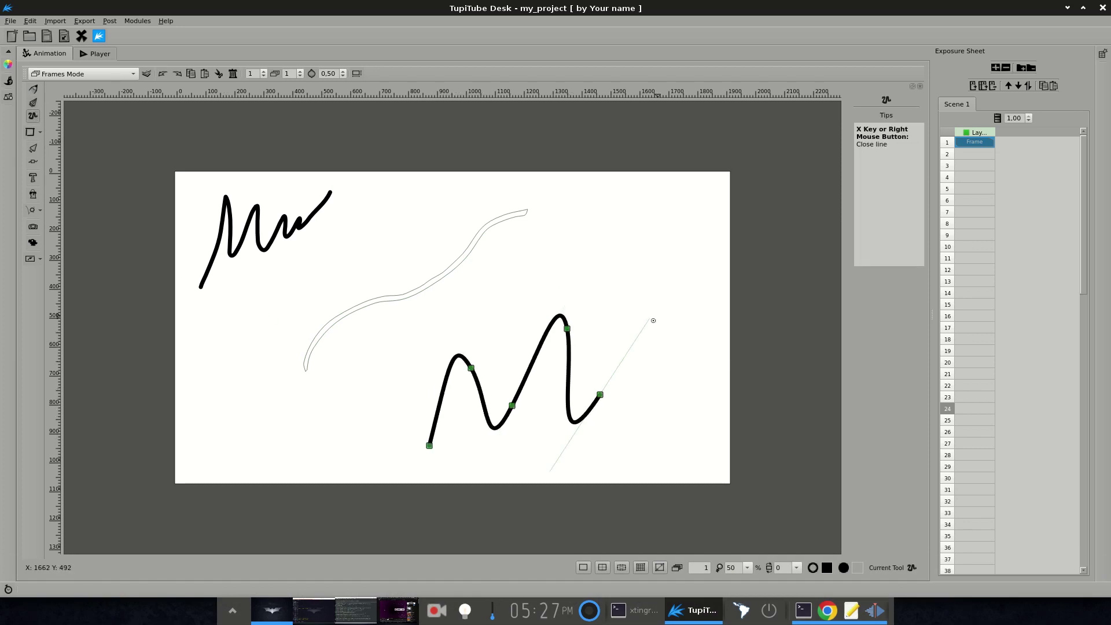
# With the Nodes tool, show the editable nodes of the scribble, S-curve and polyline wave.
pyautogui.press('n')
pyautogui.click(262, 248)
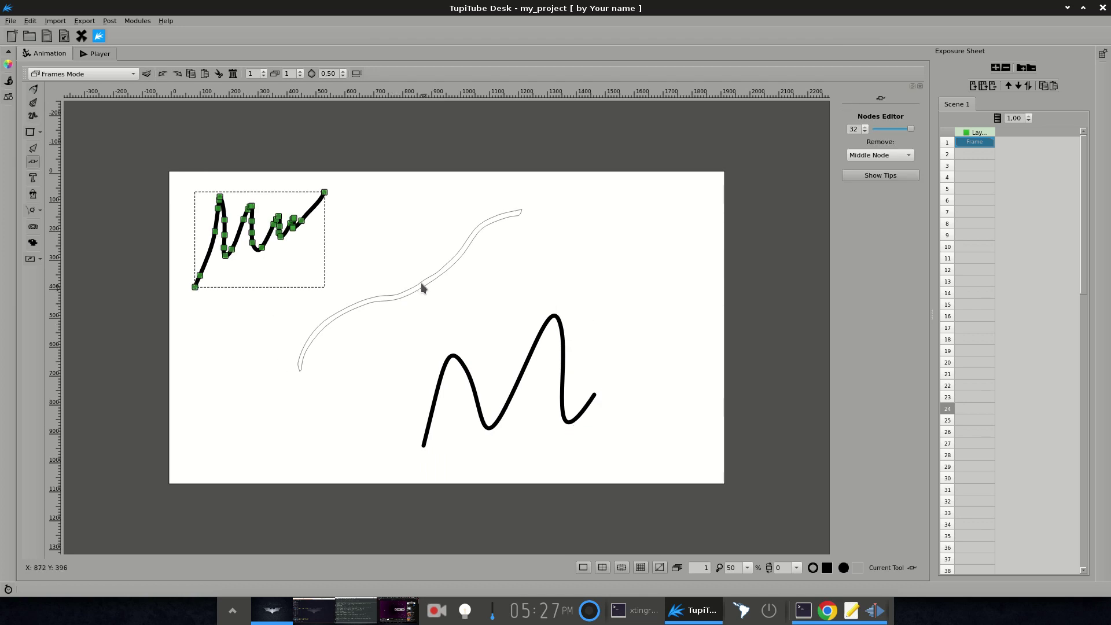
pyautogui.click(422, 284)
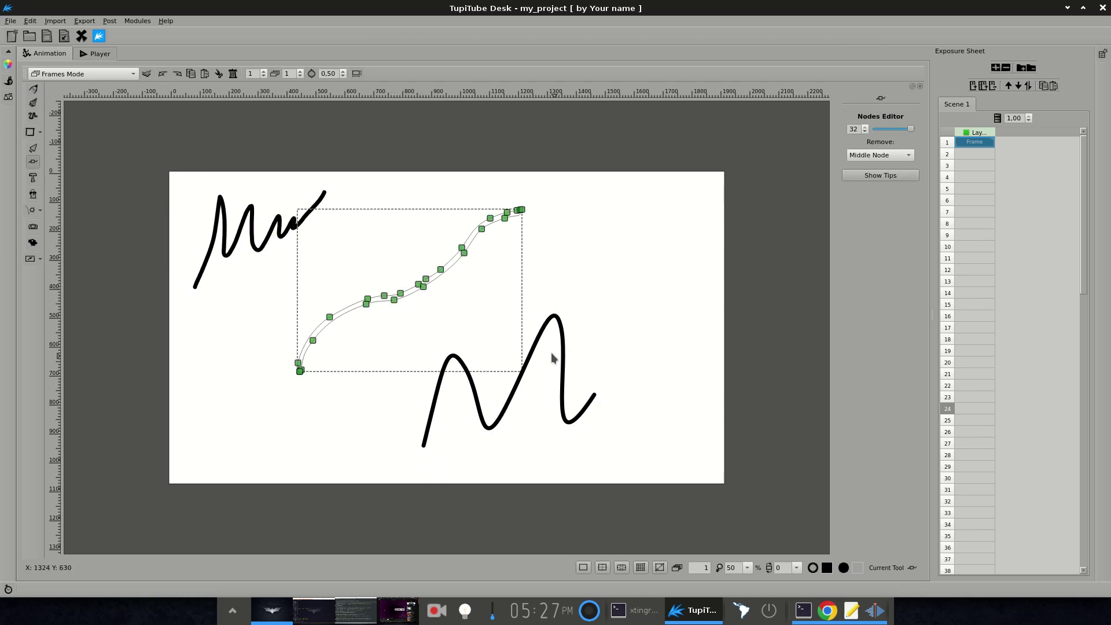
pyautogui.click(562, 396)
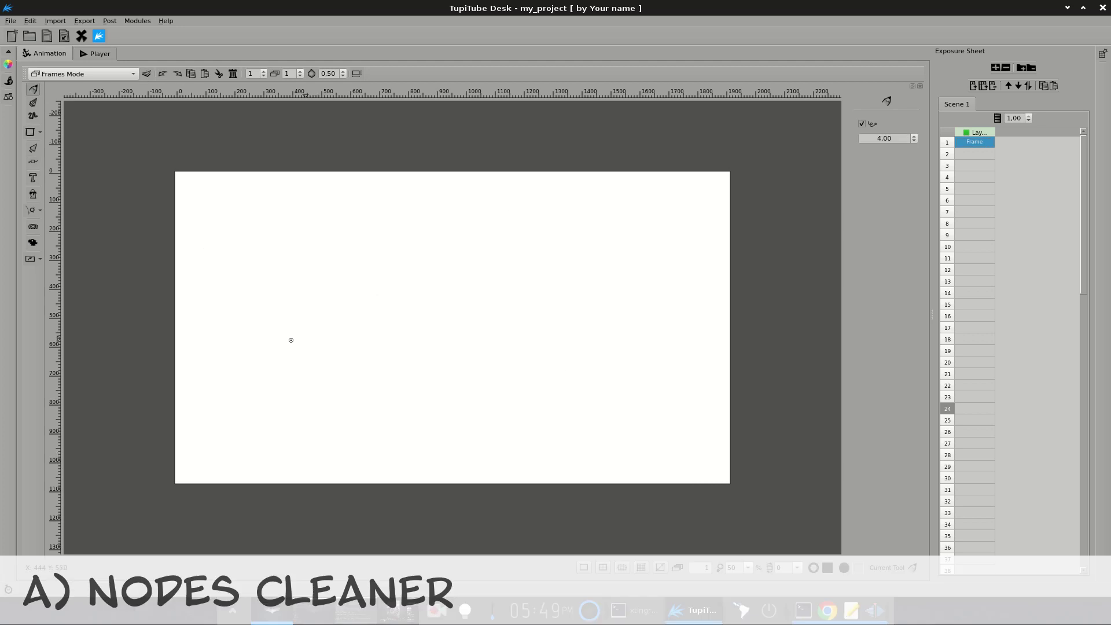
# Draw a wavy stroke and reduce it to two nodes using First Node removal.
pyautogui.moveTo(279, 389)
pyautogui.mouseDown()
pyautogui.moveTo(375, 312)
pyautogui.moveTo(524, 253)
pyautogui.moveTo(608, 290)
pyautogui.moveTo(611, 354)
pyautogui.mouseUp()
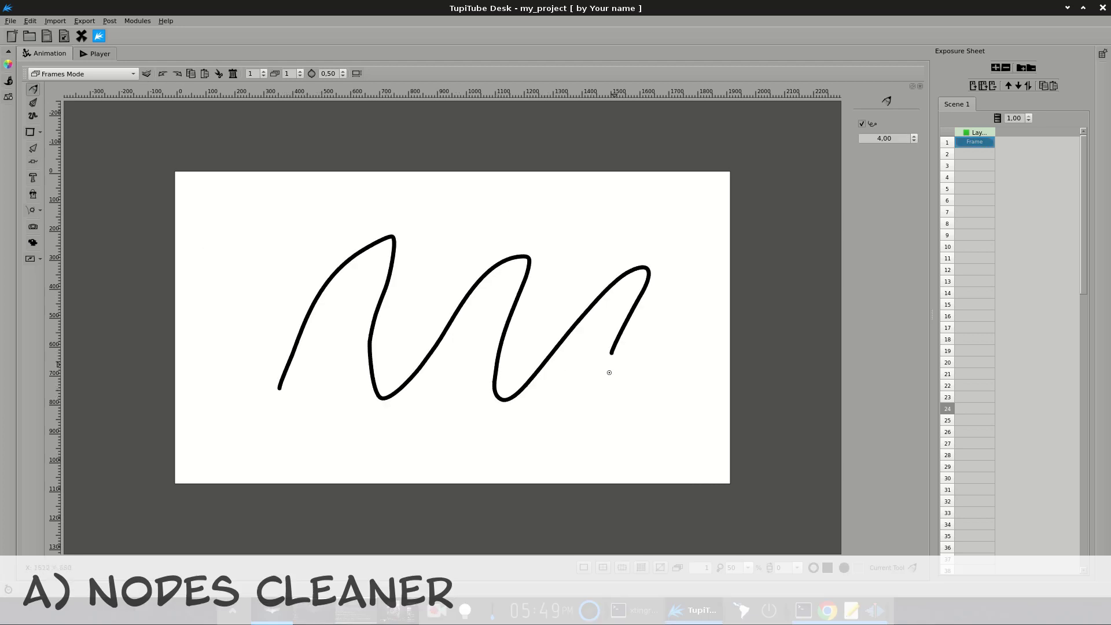
pyautogui.click(33, 161)
pyautogui.click(490, 365)
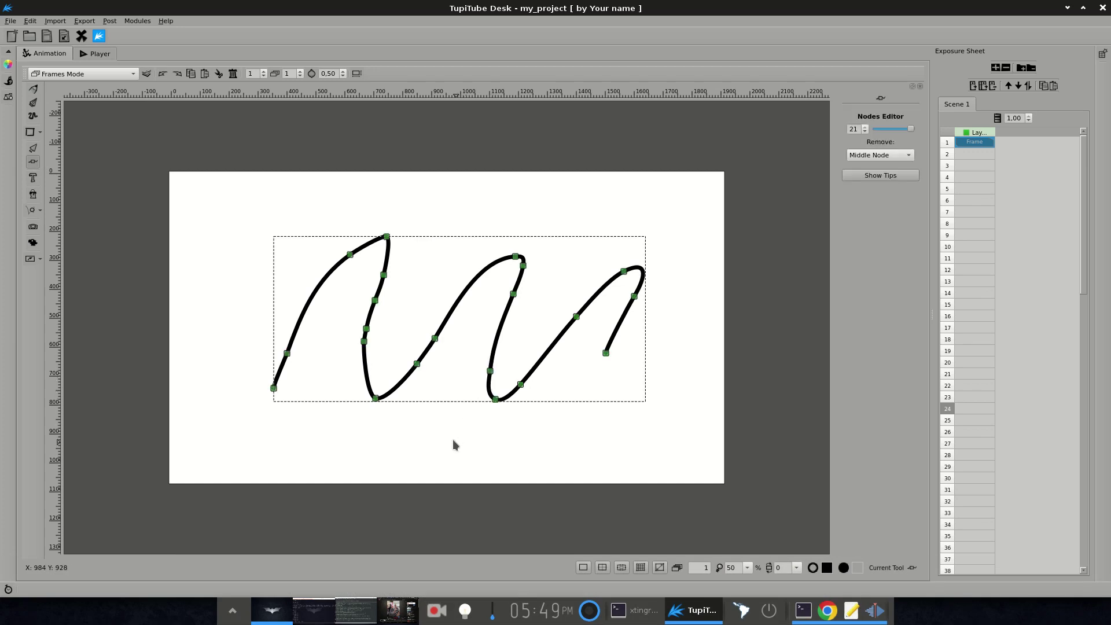
pyautogui.click(909, 160)
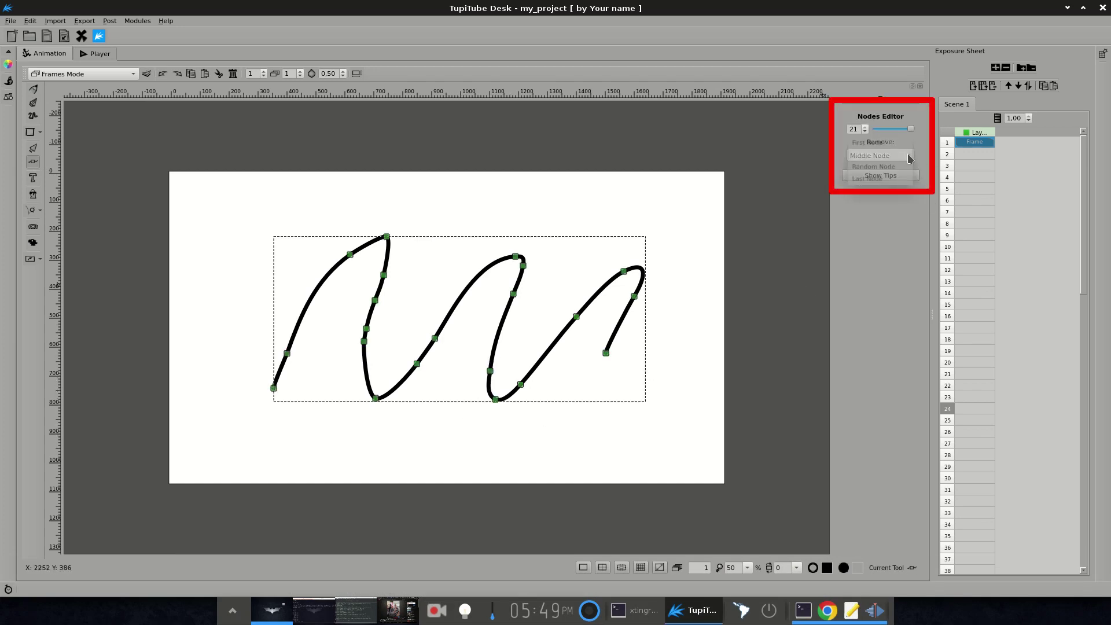
pyautogui.click(910, 145)
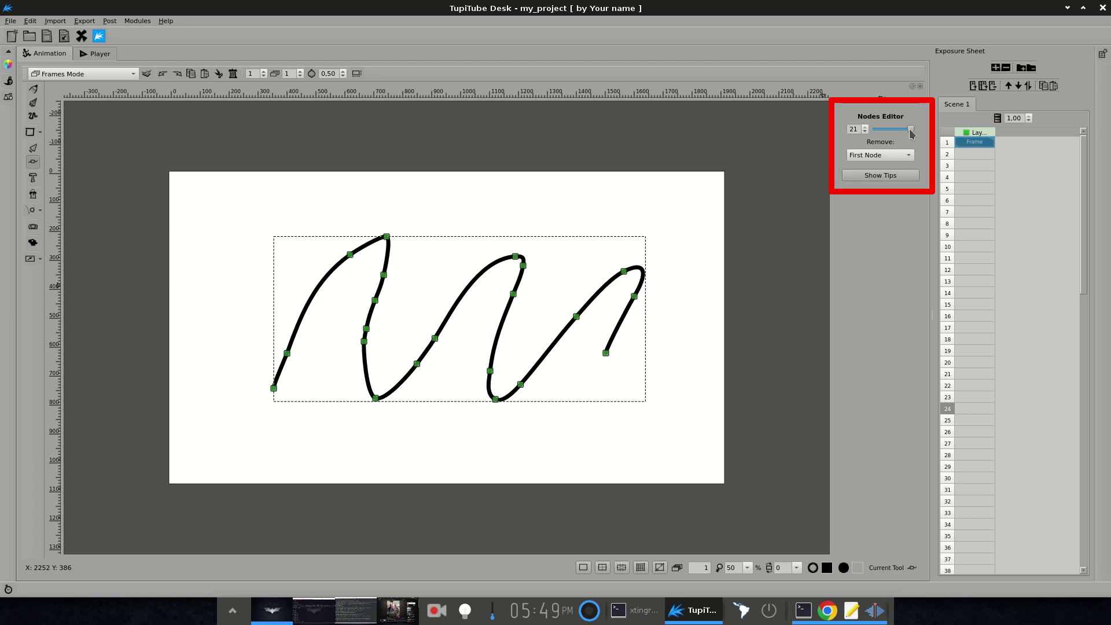
pyautogui.moveTo(912, 131)
pyautogui.mouseDown()
pyautogui.moveTo(864, 131)
pyautogui.moveTo(918, 132)
pyautogui.mouseUp()
# Try Middle and Random node removal, then set Last Node with all 21 nodes restored.
pyautogui.click(907, 160)
pyautogui.click(880, 167)
pyautogui.click(908, 160)
pyautogui.click(905, 166)
pyautogui.click(908, 159)
pyautogui.click(905, 174)
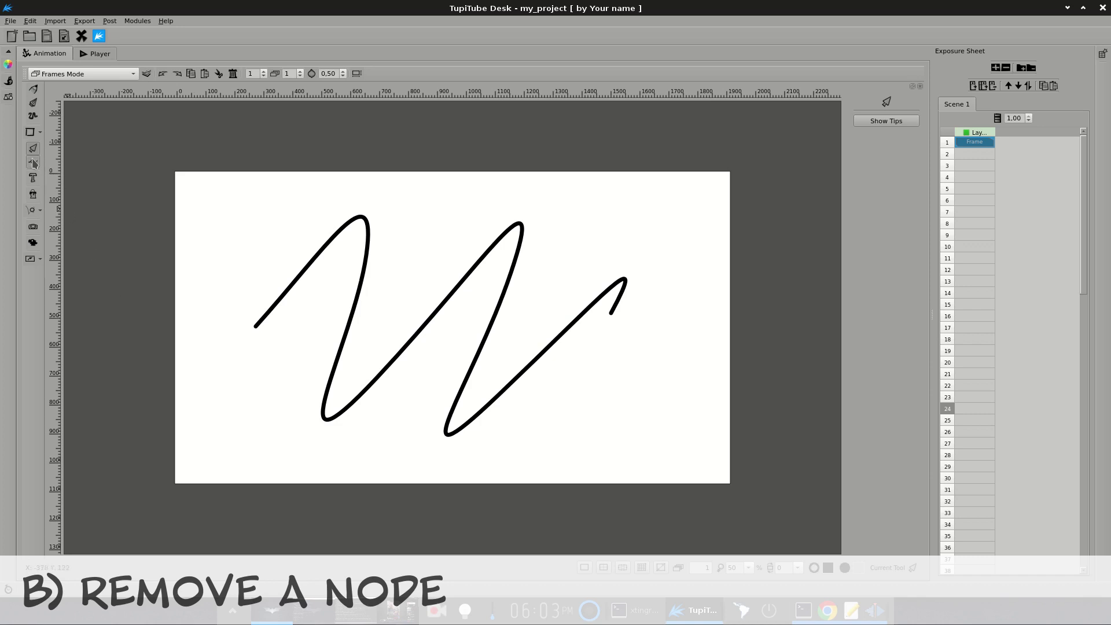
# Delete four individual nodes from the zigzag with the Node tool and X key.
pyautogui.click(33, 163)
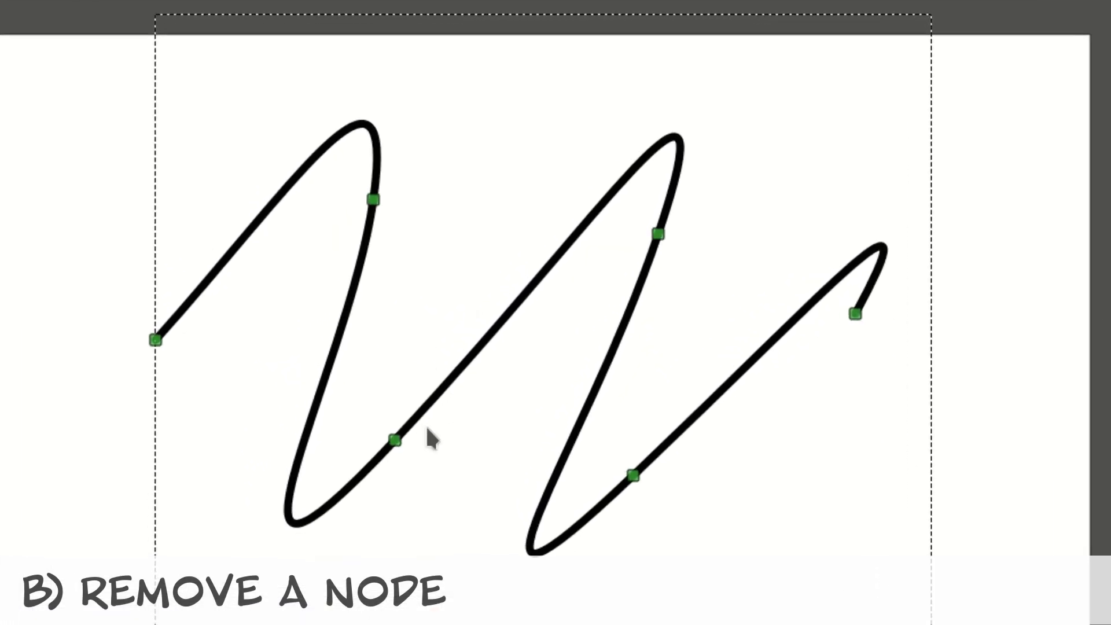
pyautogui.click(373, 200)
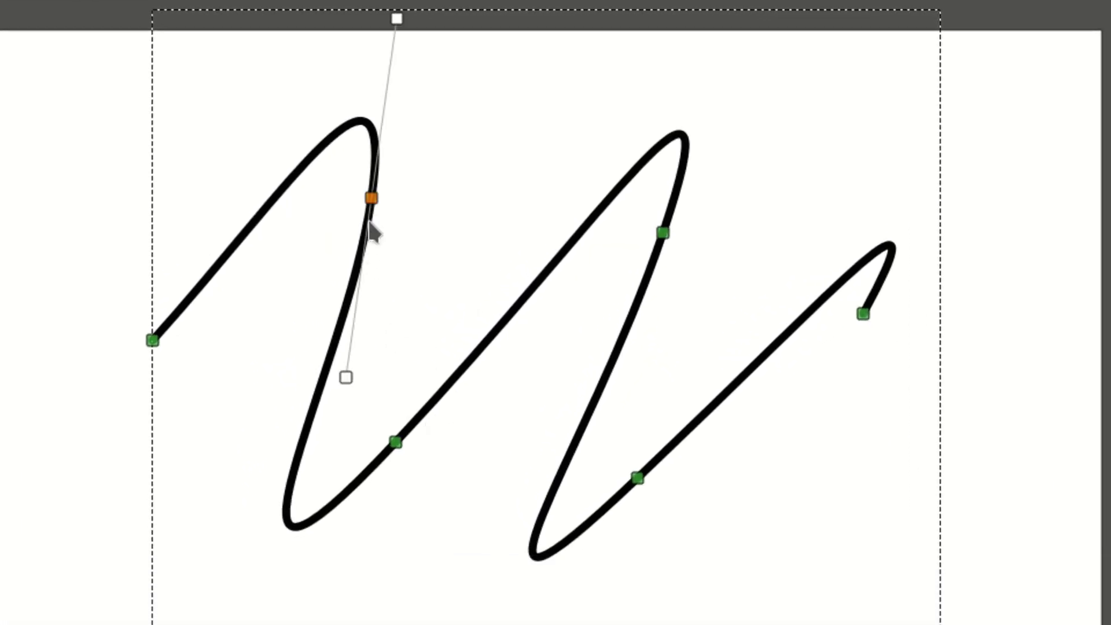
pyautogui.press('x')
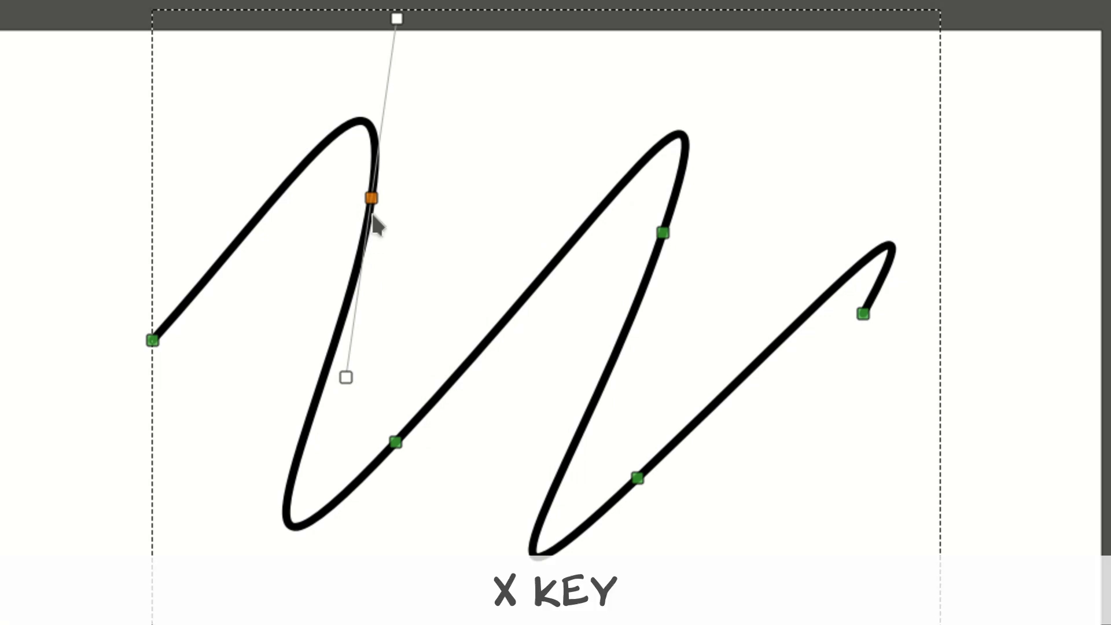
pyautogui.press('x')
pyautogui.click(396, 444)
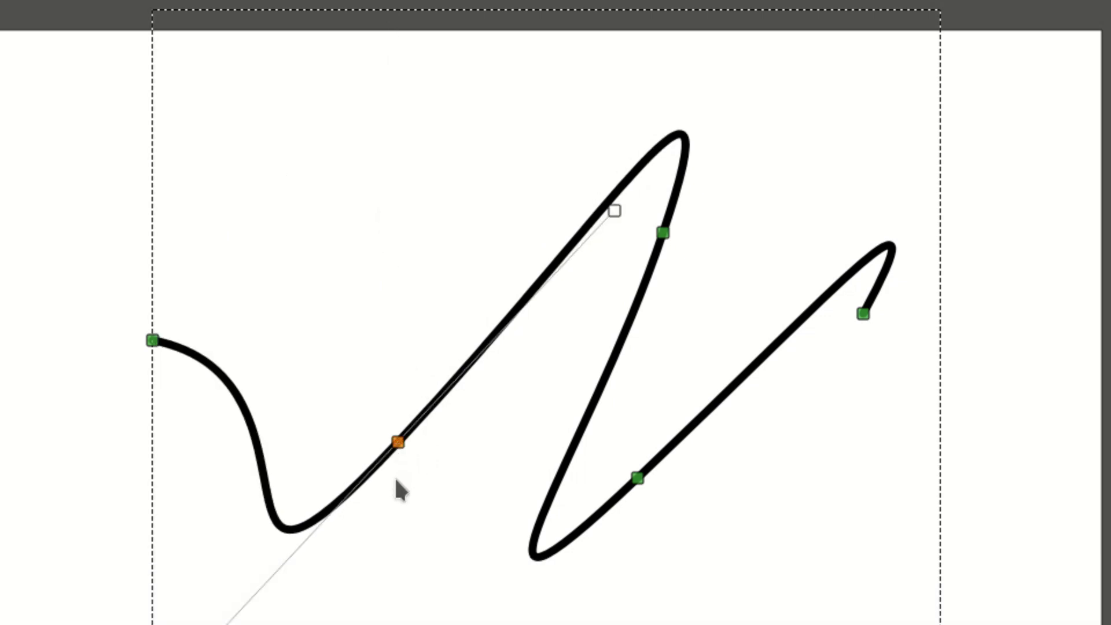
pyautogui.press('x')
pyautogui.click(663, 233)
pyautogui.press('x')
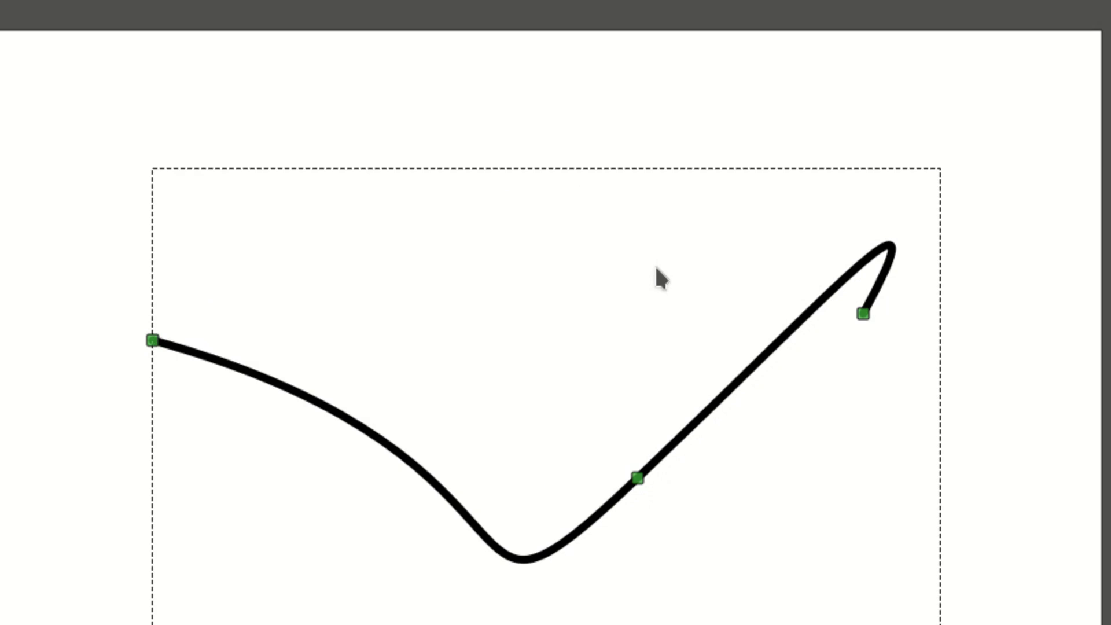
pyautogui.click(638, 479)
pyautogui.press('x')
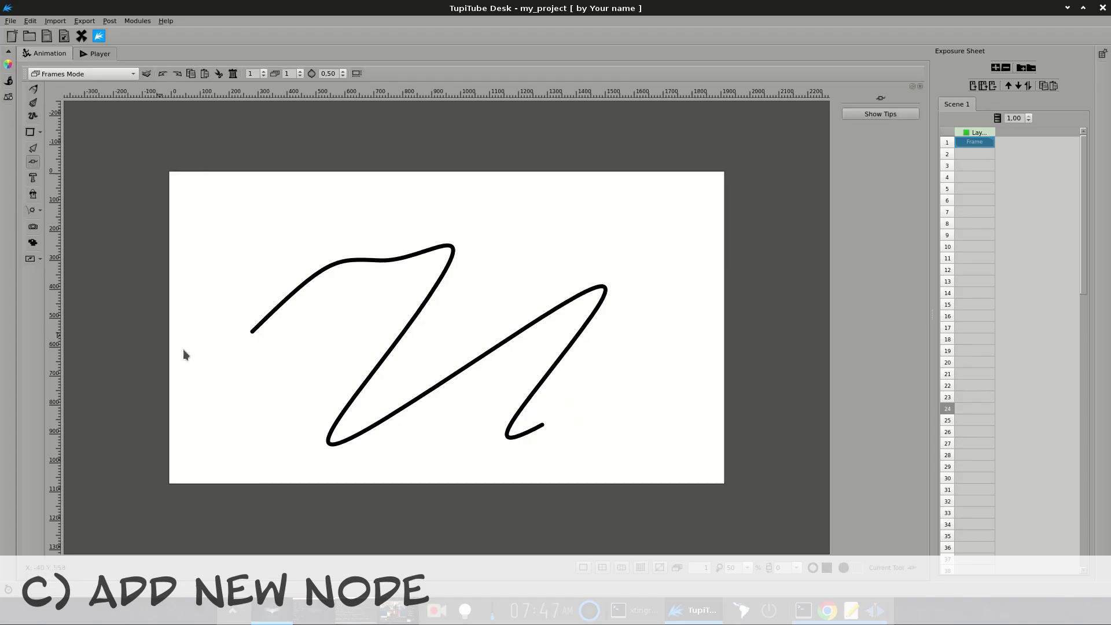
# Select the two-node curve and insert three nodes along its length.
pyautogui.click(363, 356)
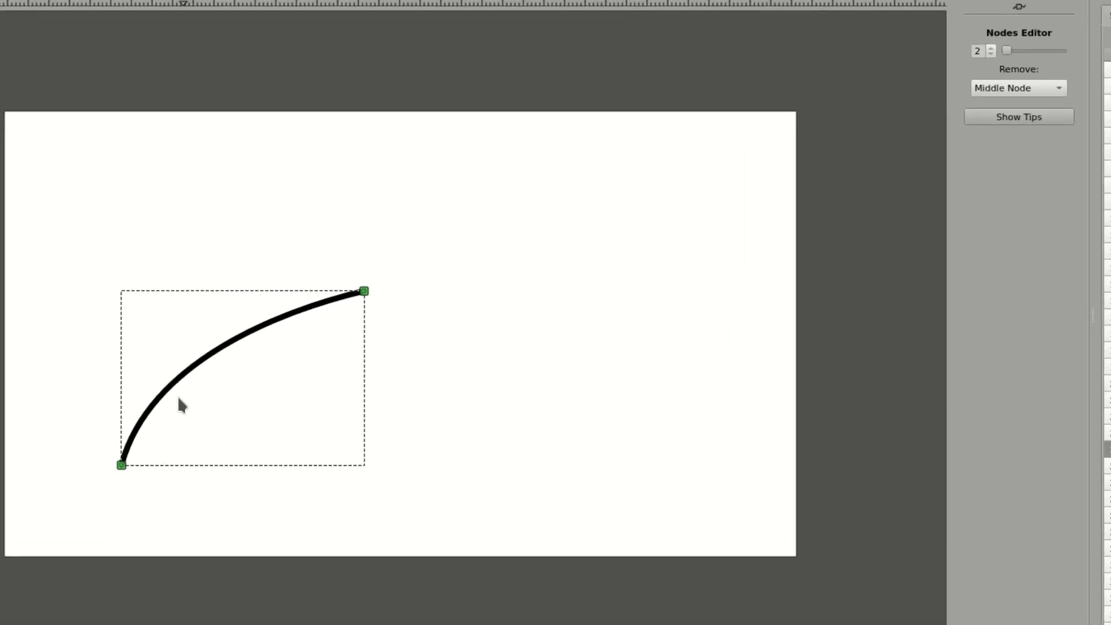
pyautogui.click(129, 409)
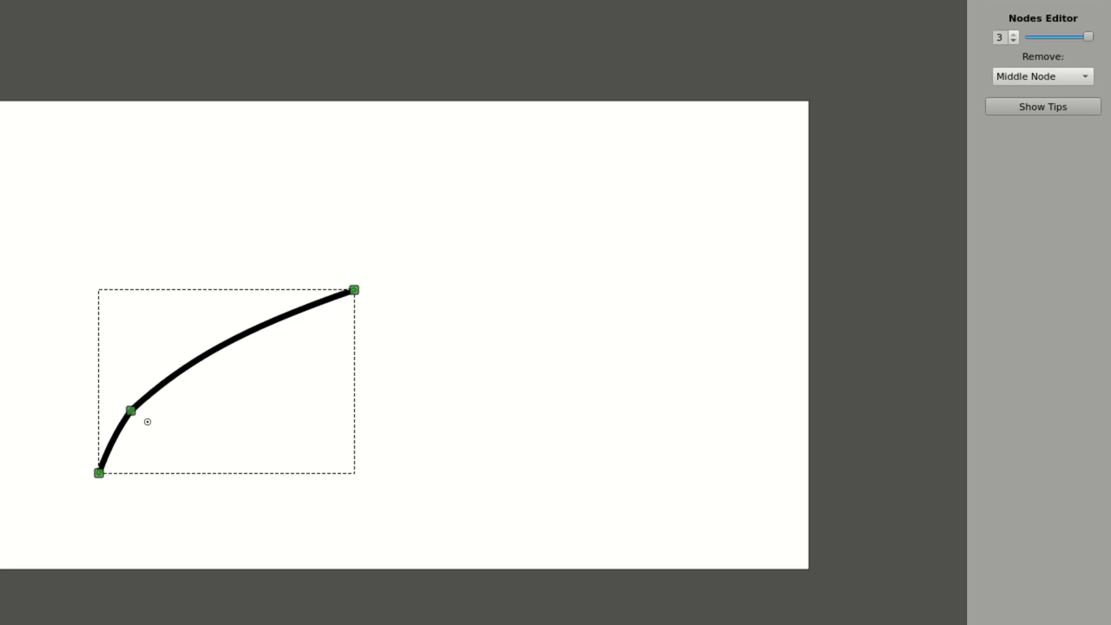
pyautogui.click(182, 372)
pyautogui.click(263, 331)
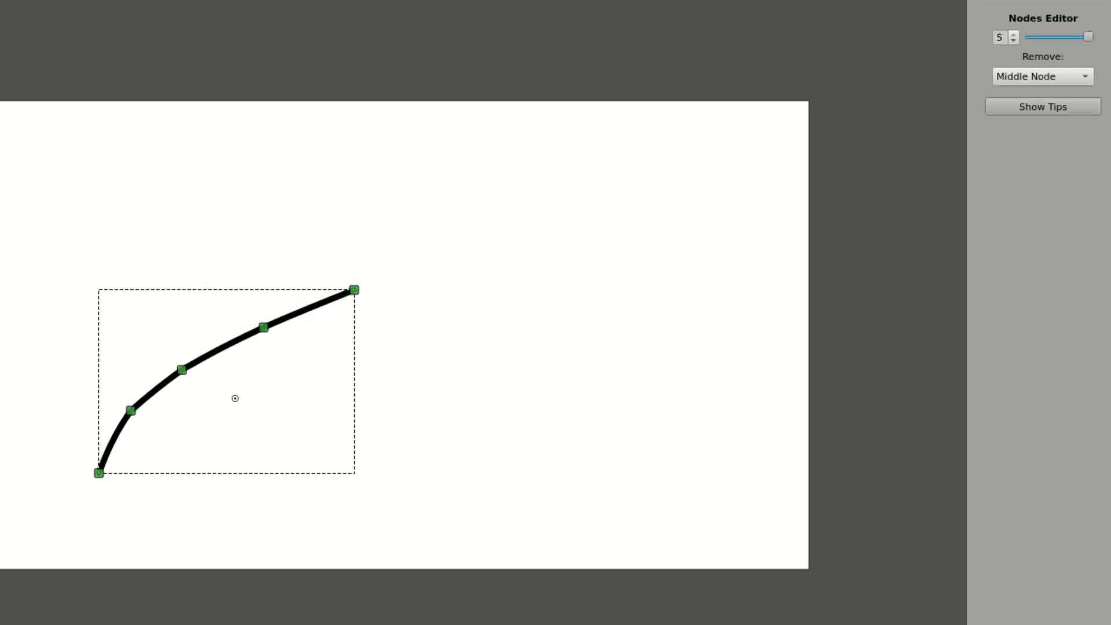
# Extend the curve beyond its end with four more appended nodes.
pyautogui.click(459, 292)
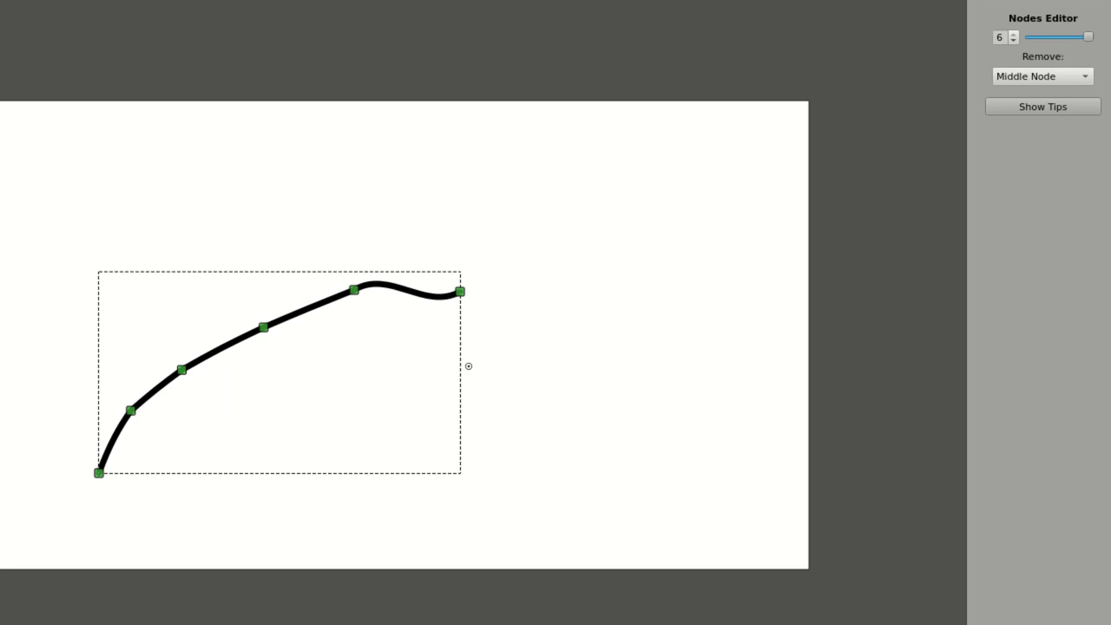
pyautogui.click(478, 391)
pyautogui.click(599, 308)
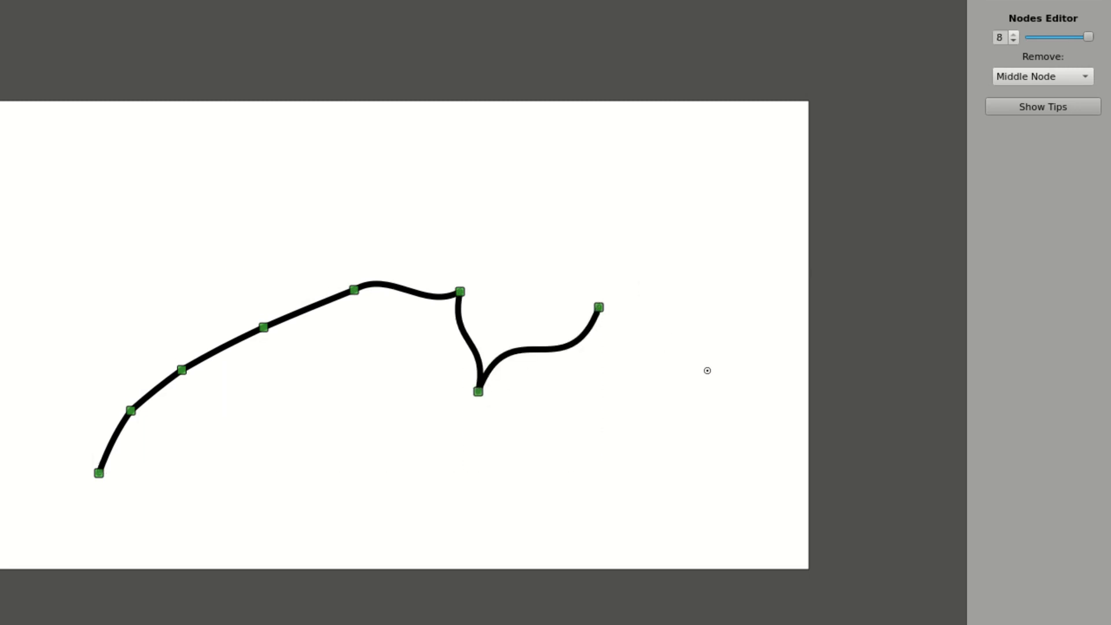
pyautogui.click(708, 371)
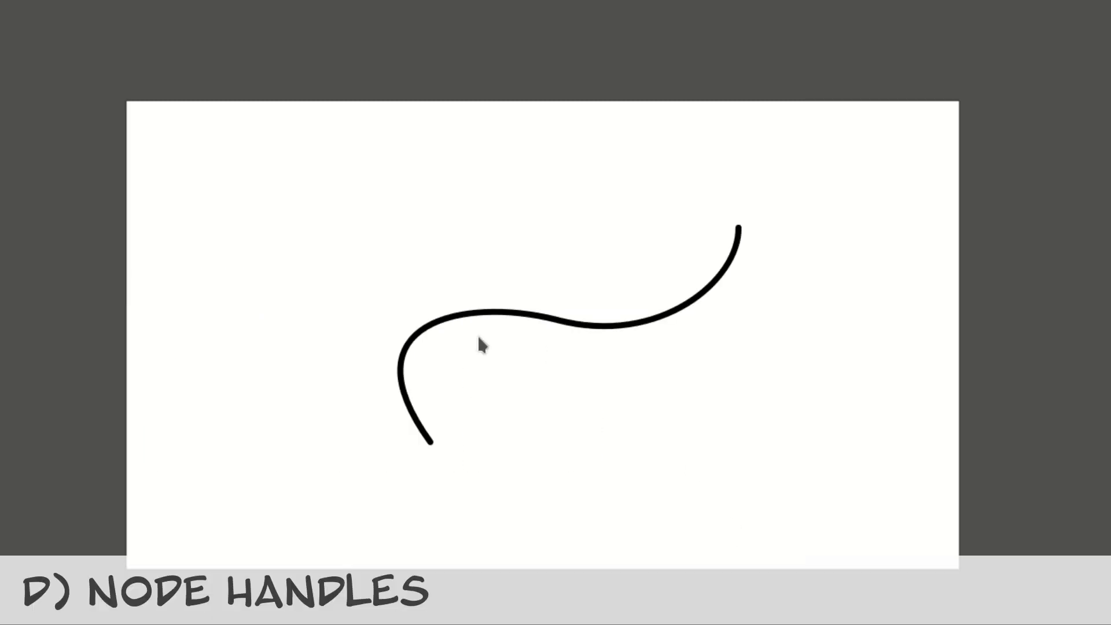
pyautogui.press('Tab')
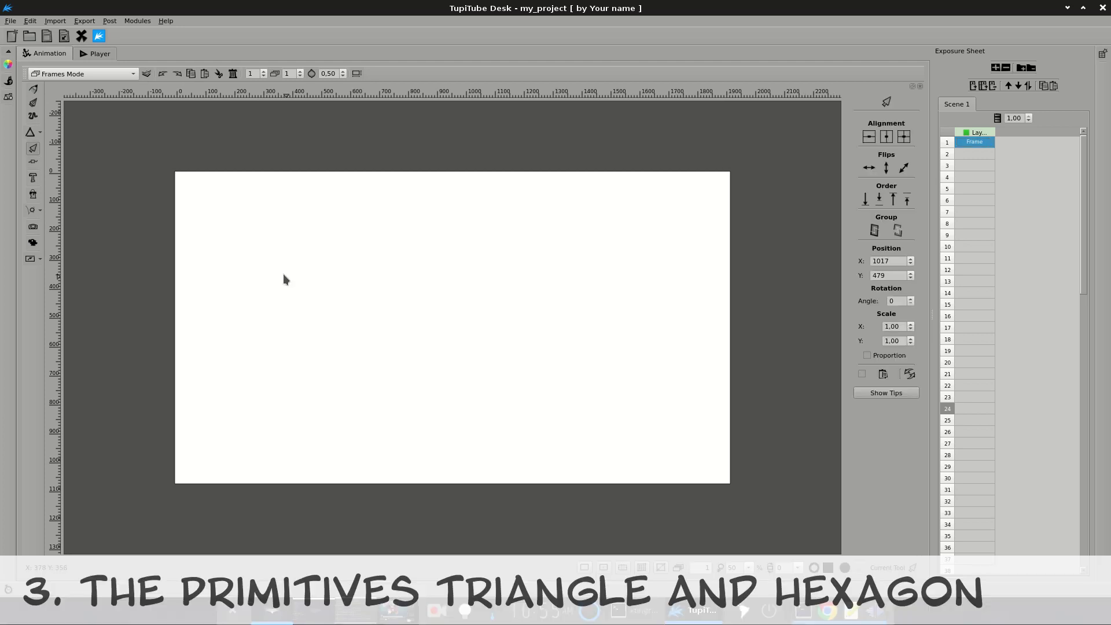
# Draw five triangles: two default, one left-pointing and two right-angled orientations.
pyautogui.click(42, 134)
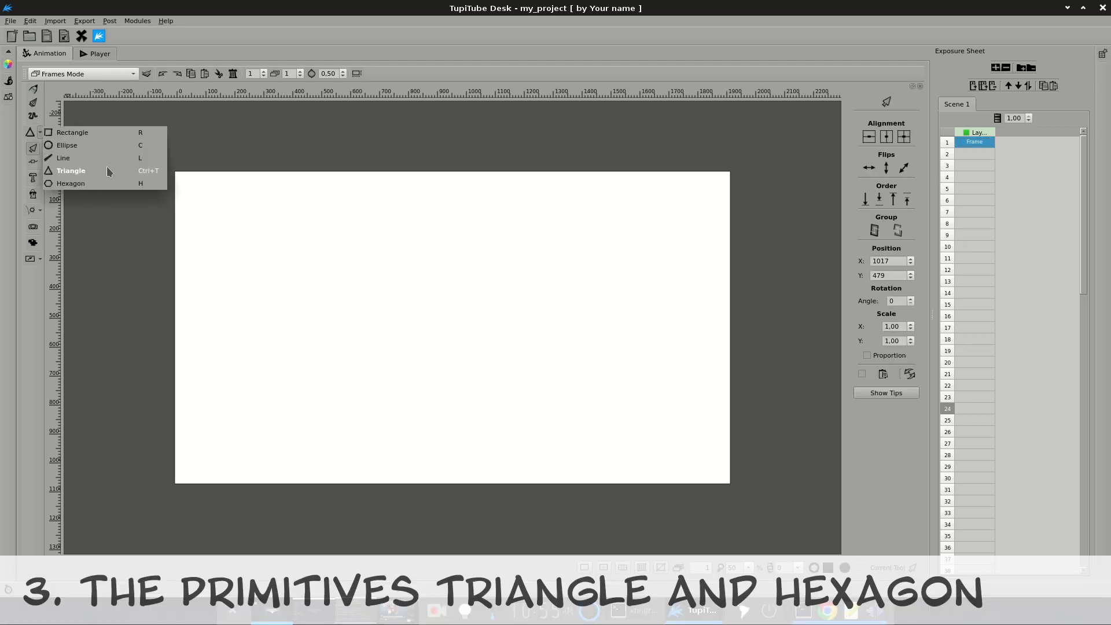
pyautogui.click(78, 171)
pyautogui.moveTo(289, 216); pyautogui.dragTo(422, 316)
pyautogui.moveTo(503, 242); pyautogui.dragTo(616, 334)
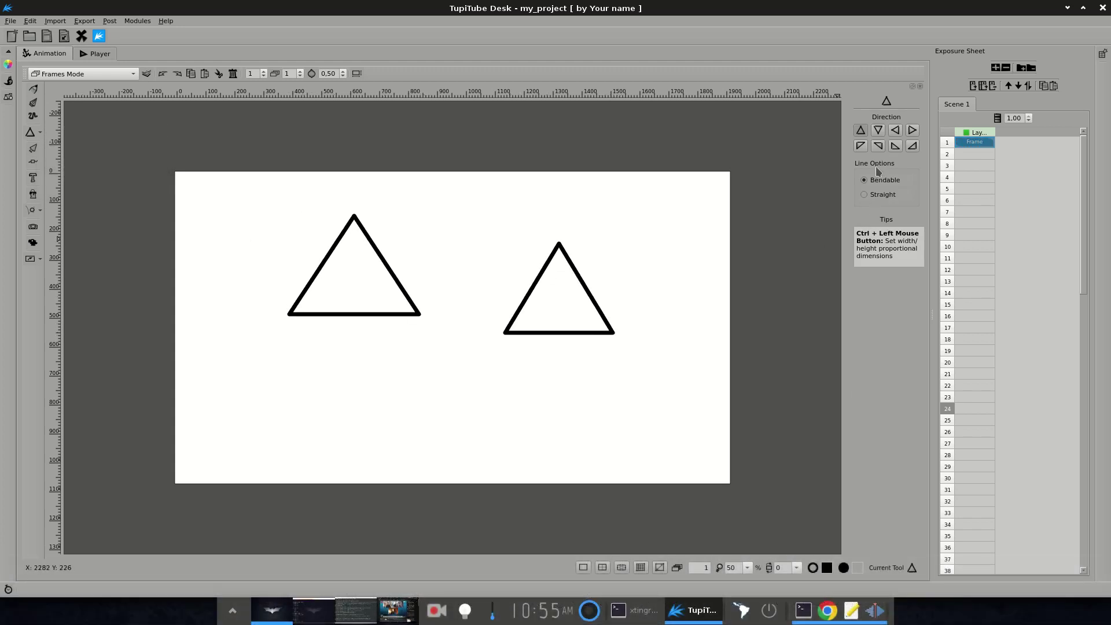
pyautogui.click(896, 130)
pyautogui.moveTo(635, 198); pyautogui.dragTo(716, 294)
pyautogui.click(909, 148)
pyautogui.moveTo(363, 365); pyautogui.dragTo(484, 466)
pyautogui.click(881, 149)
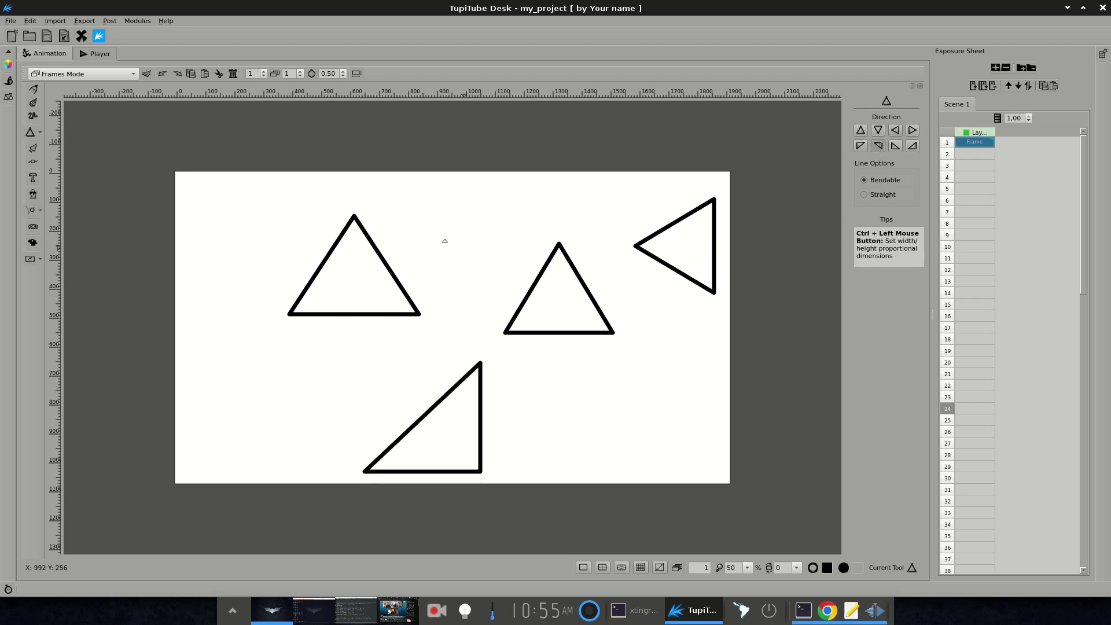
pyautogui.moveTo(411, 199); pyautogui.dragTo(502, 281)
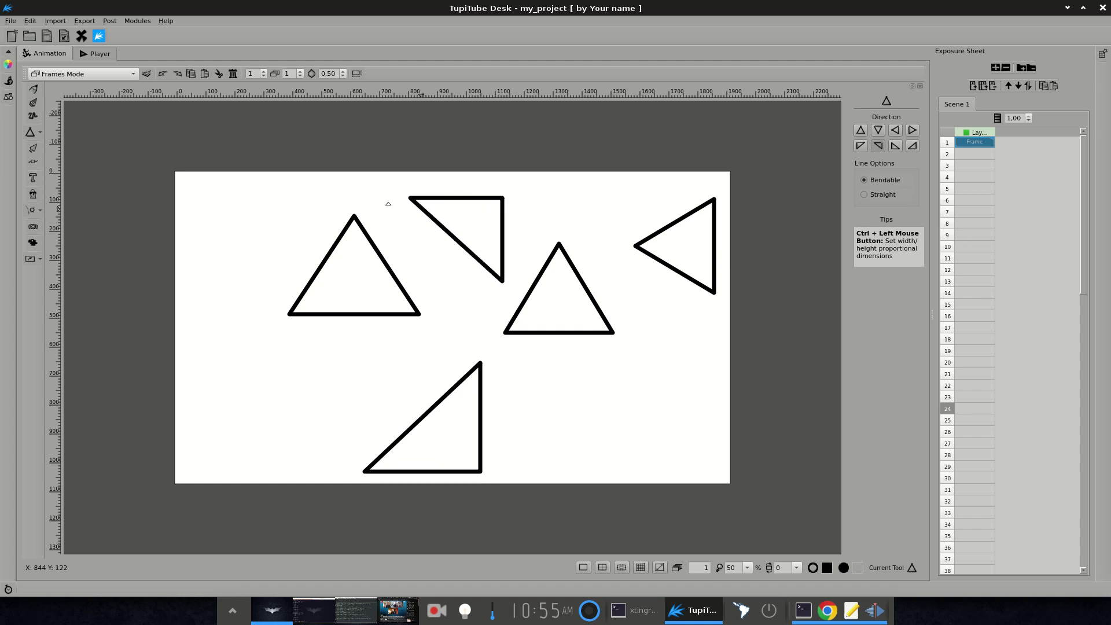
# Draw three hexagons at the upper left, lower left and lower right.
pyautogui.click(39, 133)
pyautogui.click(64, 182)
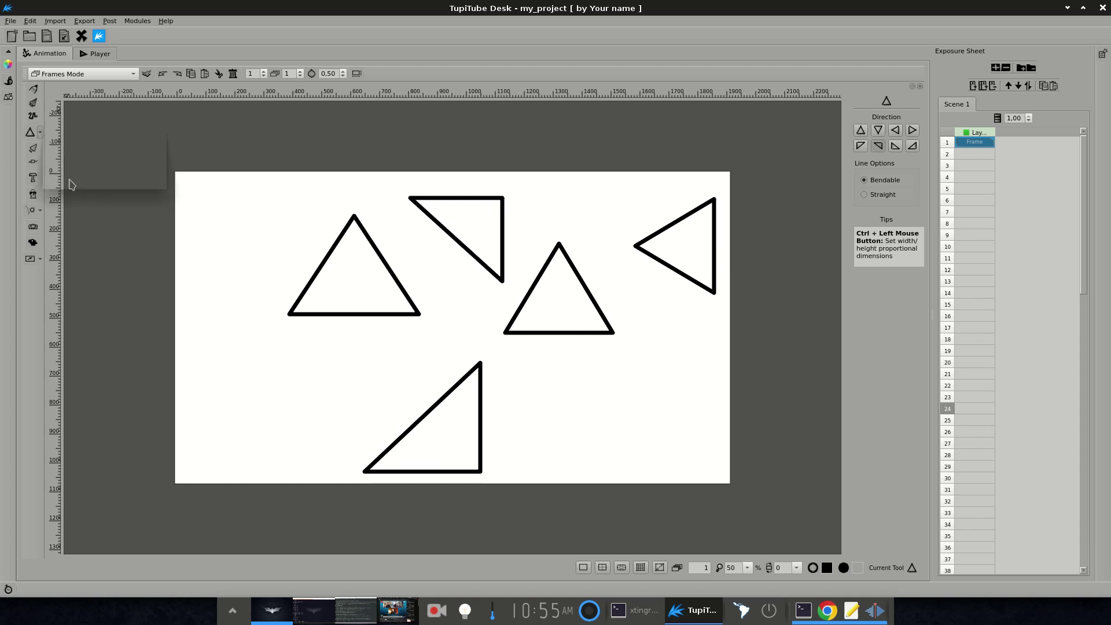
pyautogui.moveTo(219, 197); pyautogui.dragTo(299, 282)
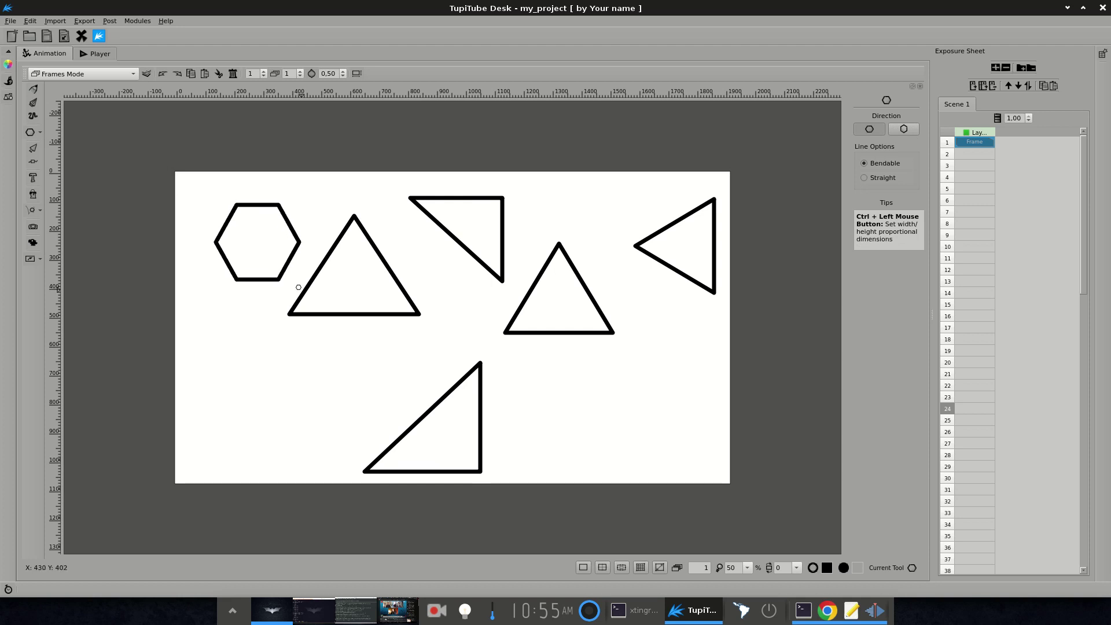
pyautogui.moveTo(277, 361); pyautogui.dragTo(367, 444)
pyautogui.moveTo(572, 374); pyautogui.dragTo(698, 484)
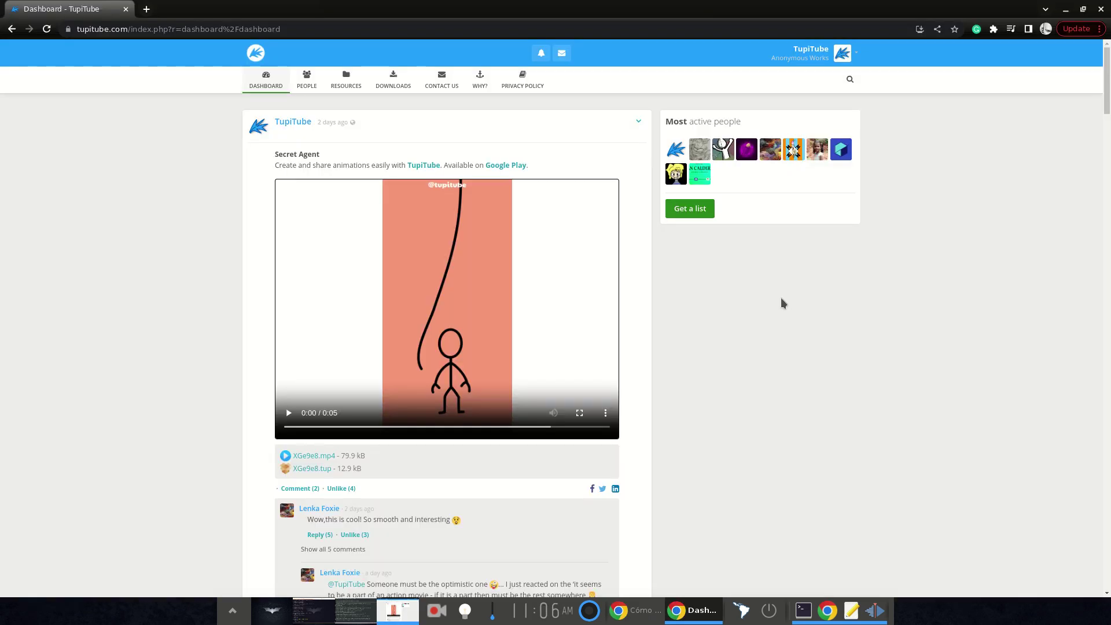
# Scroll down the dashboard to the replies under the Secret Agent video.
pyautogui.scroll(-3, 782, 299)
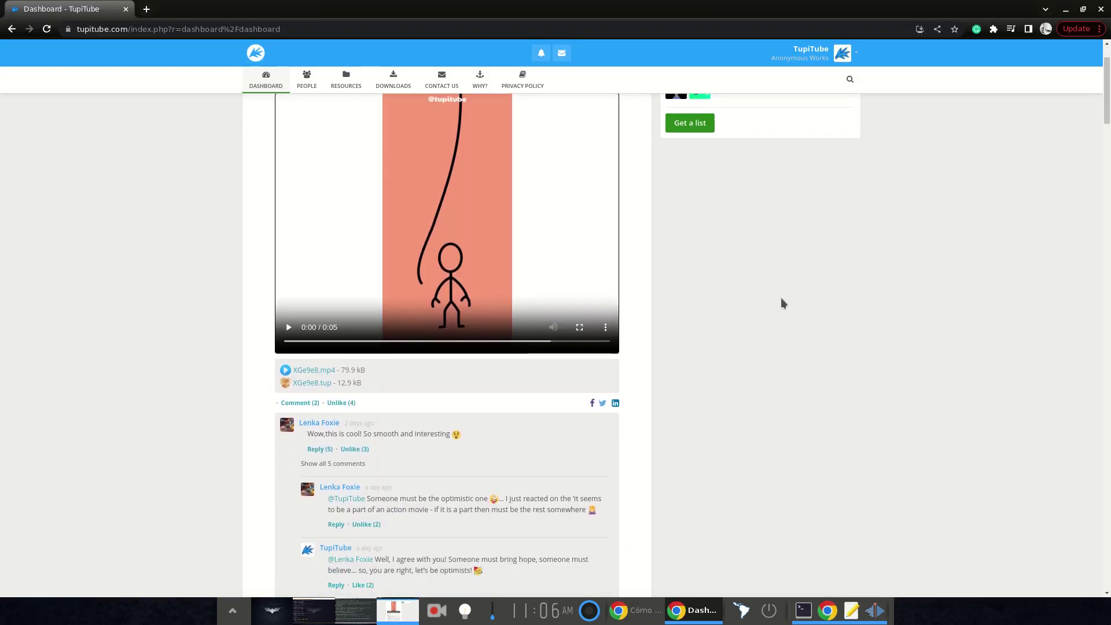
pyautogui.scroll(-3, 782, 298)
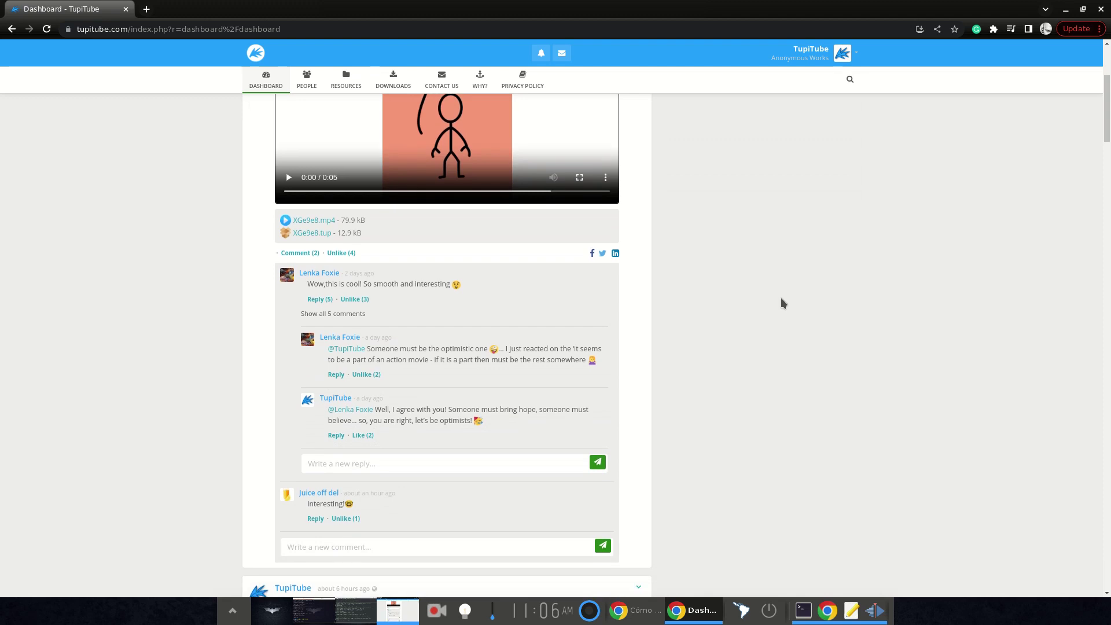